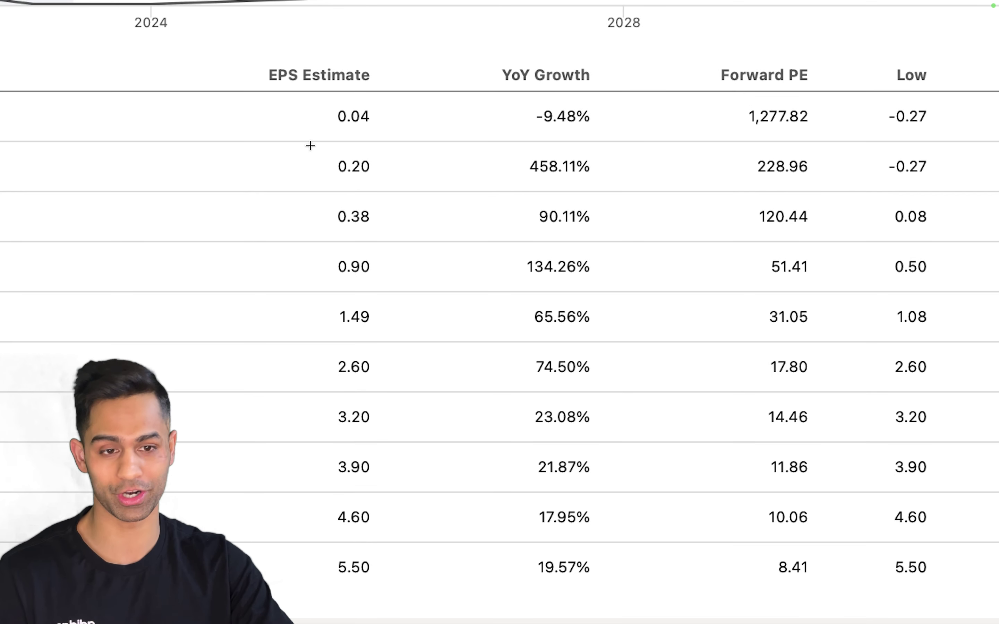
Frame the EPS Estimate column of the consensus EPS table to examine the yearly estimates
left_click_drag(241, 35, 453, 596)
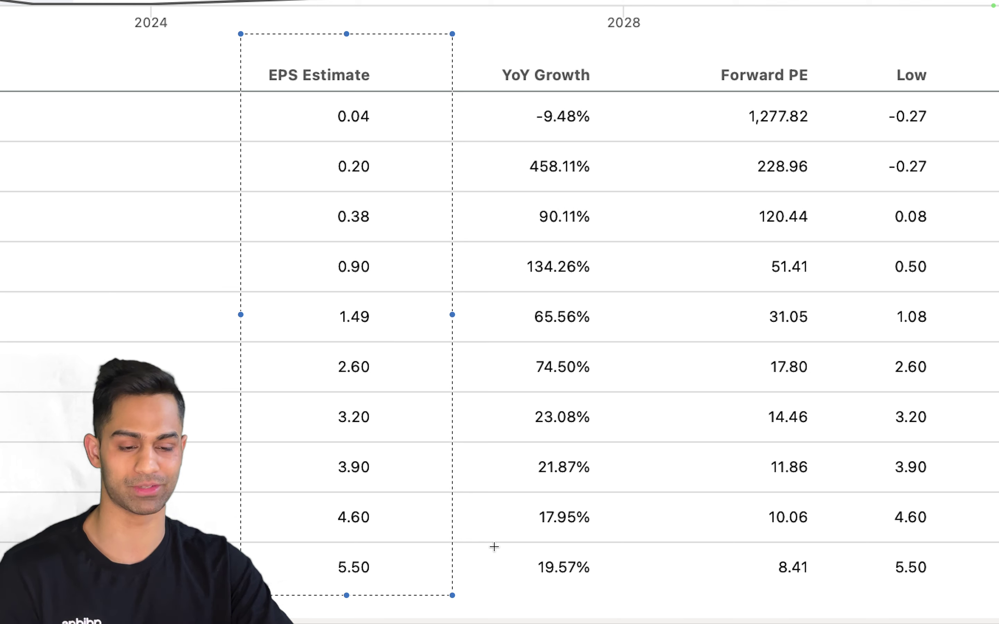
left_click(488, 224)
left_click_drag(321, 387, 384, 440)
left_click(441, 426)
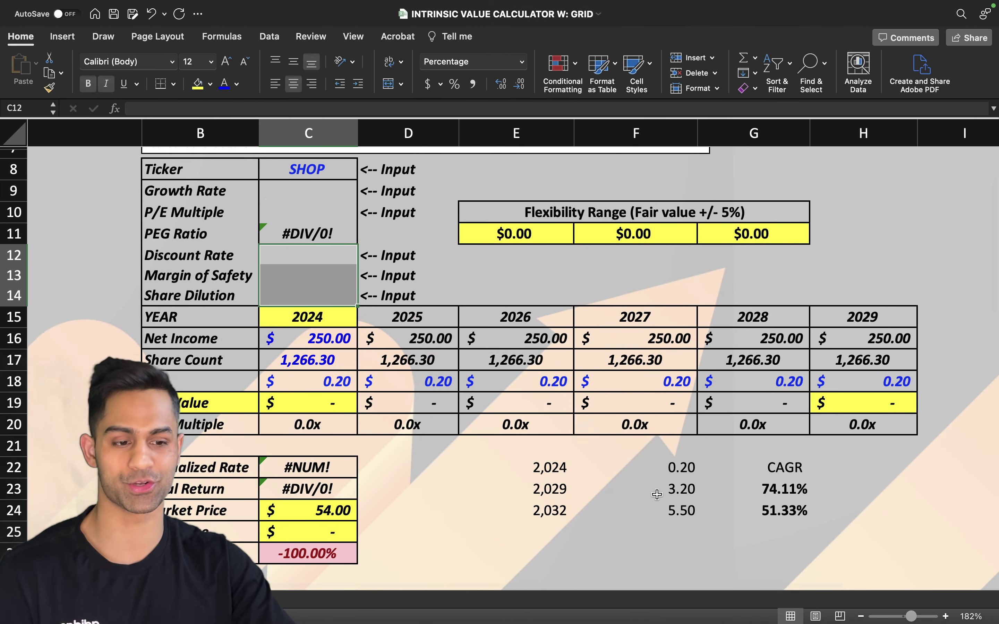
In the intrinsic value calculator, examine the 2024, 2029 and 2032 EPS figures and the CAGR formulas beside them
scroll(766, 448, "up", 5)
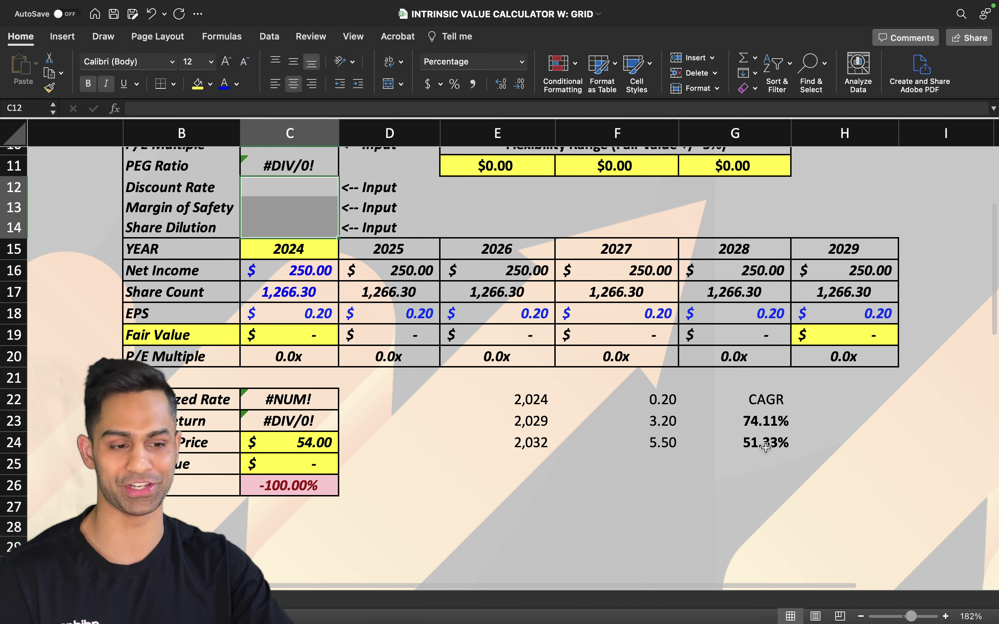
scroll(766, 449, "left", 3)
scroll(768, 403, "right", 3)
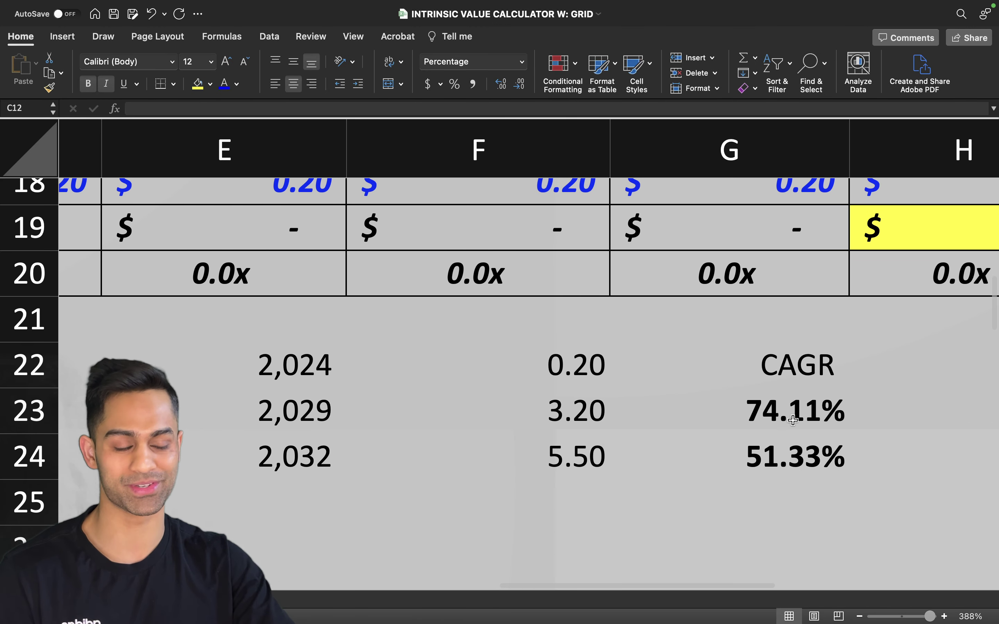
left_click_drag(768, 413, 219, 416)
left_click_drag(260, 371, 595, 374)
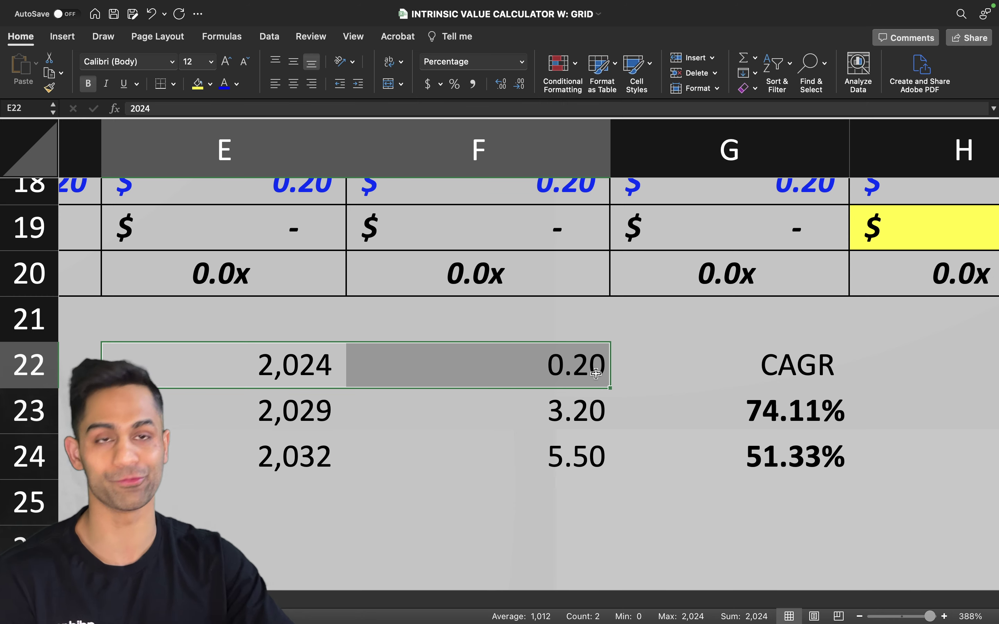
left_click(592, 406)
left_click(763, 410)
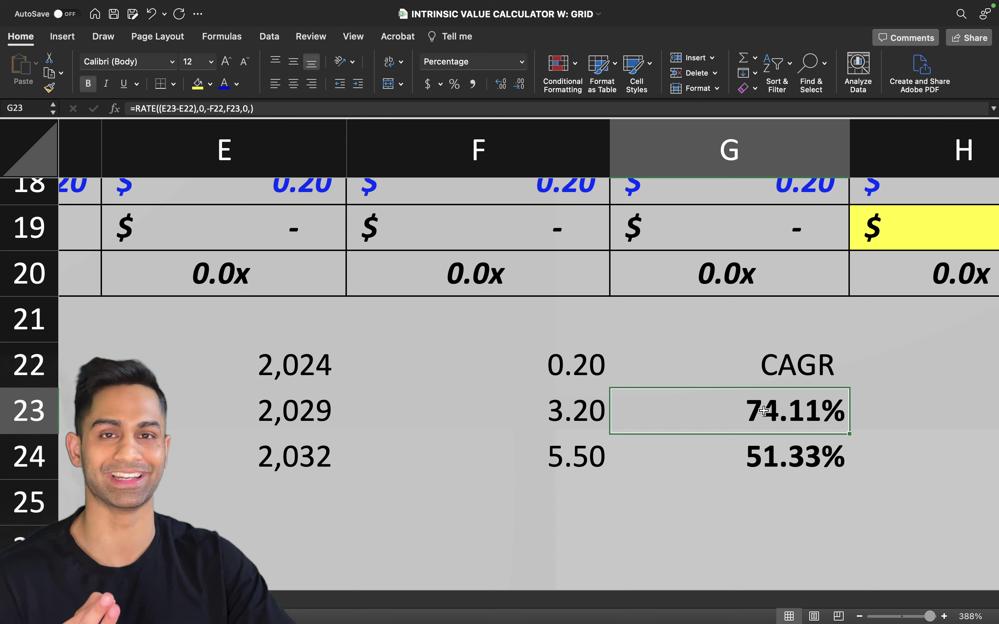
left_click_drag(271, 454, 522, 464)
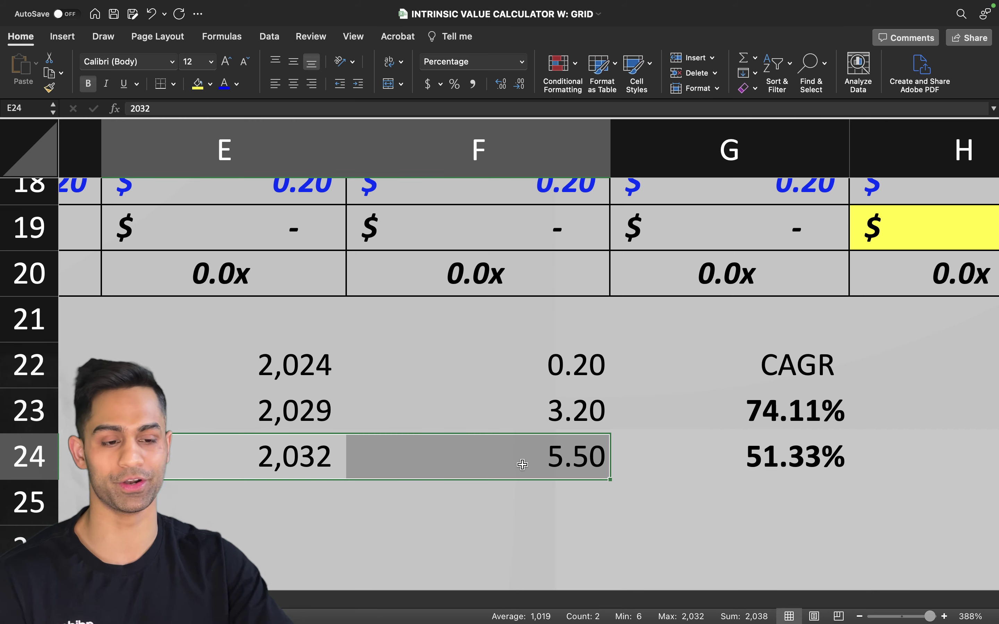
left_click(842, 450)
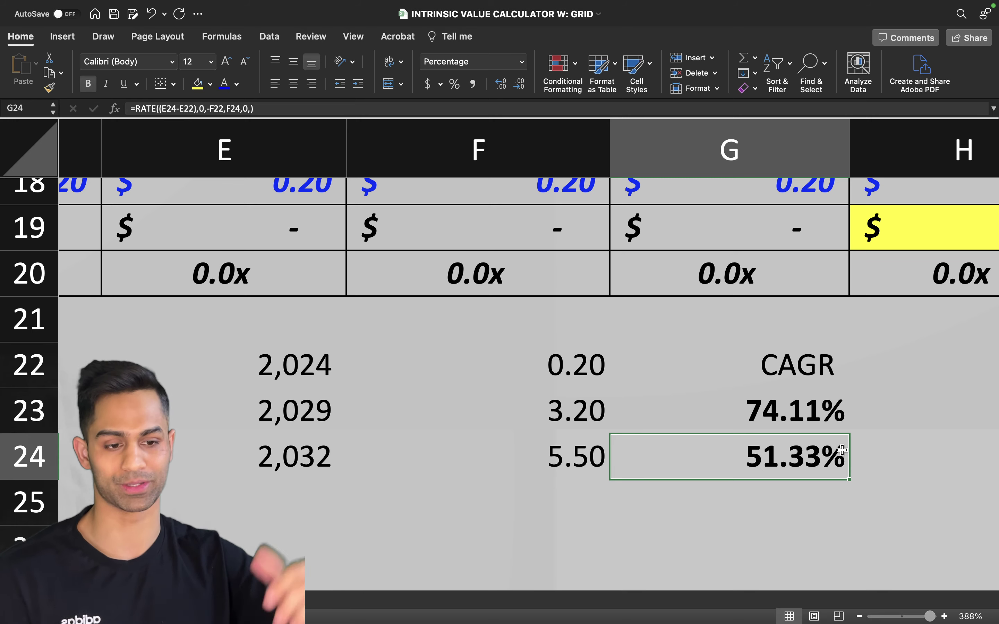
scroll(680, 344, "down", 10)
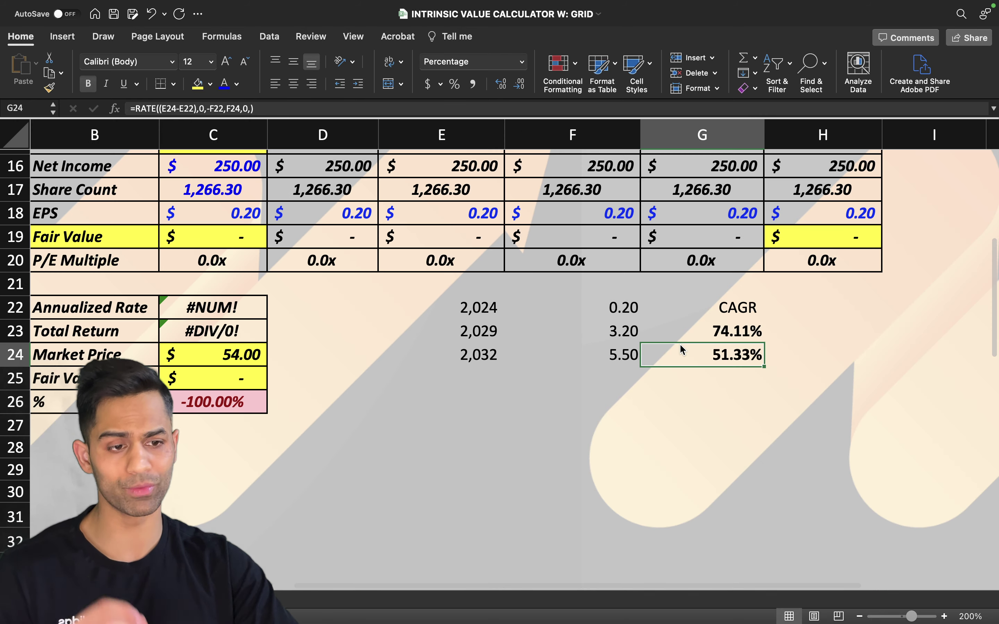
Review the 2024 net income, share count and EPS inputs against the 2024 EPS estimate beside the CAGR table
scroll(680, 344, "up", 1)
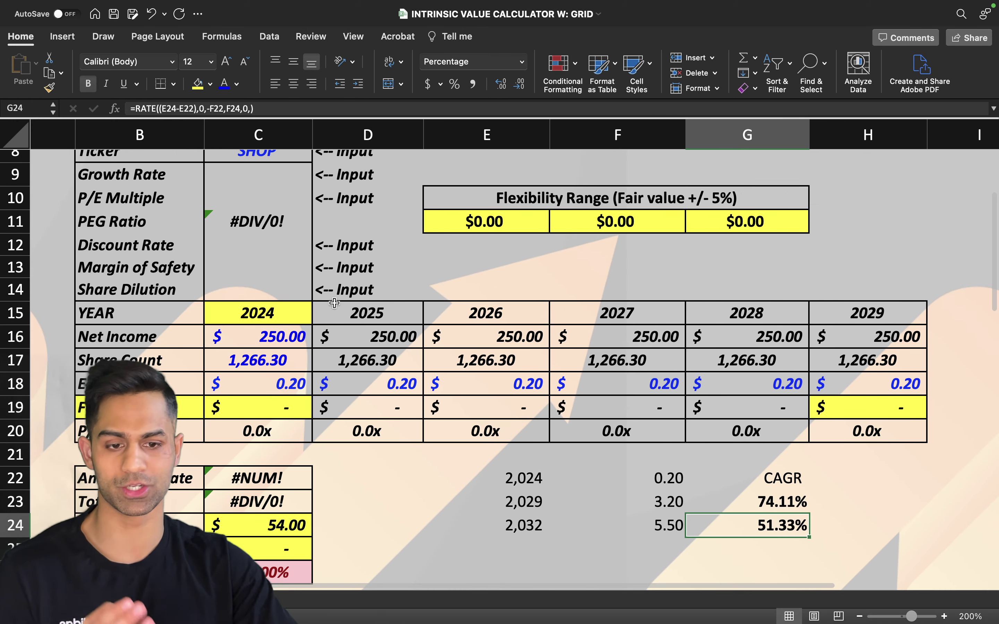
left_click(277, 313)
left_click(277, 337)
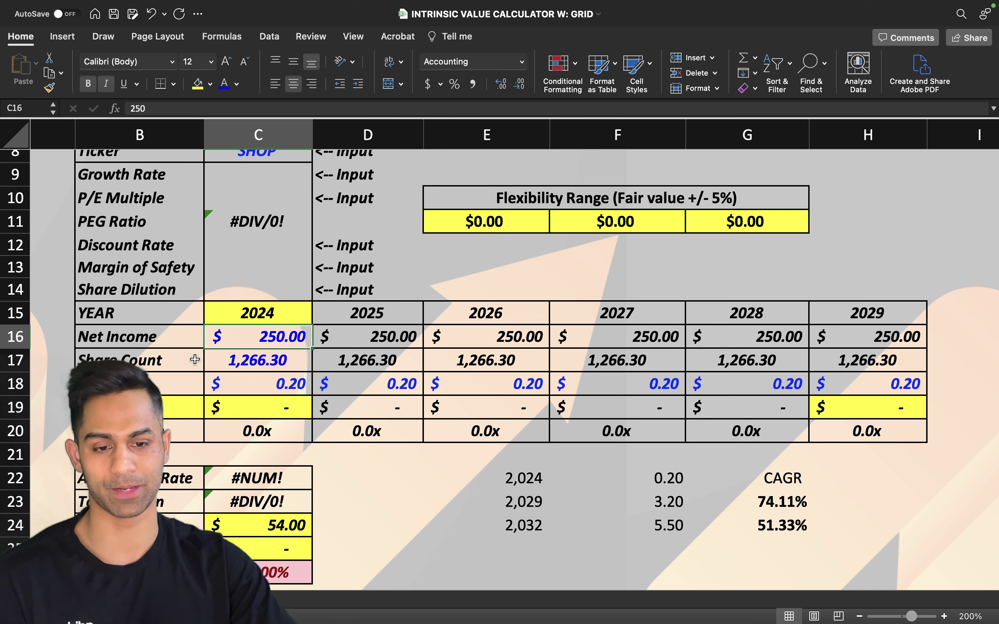
left_click_drag(190, 361, 190, 384)
left_click_drag(537, 476, 660, 476)
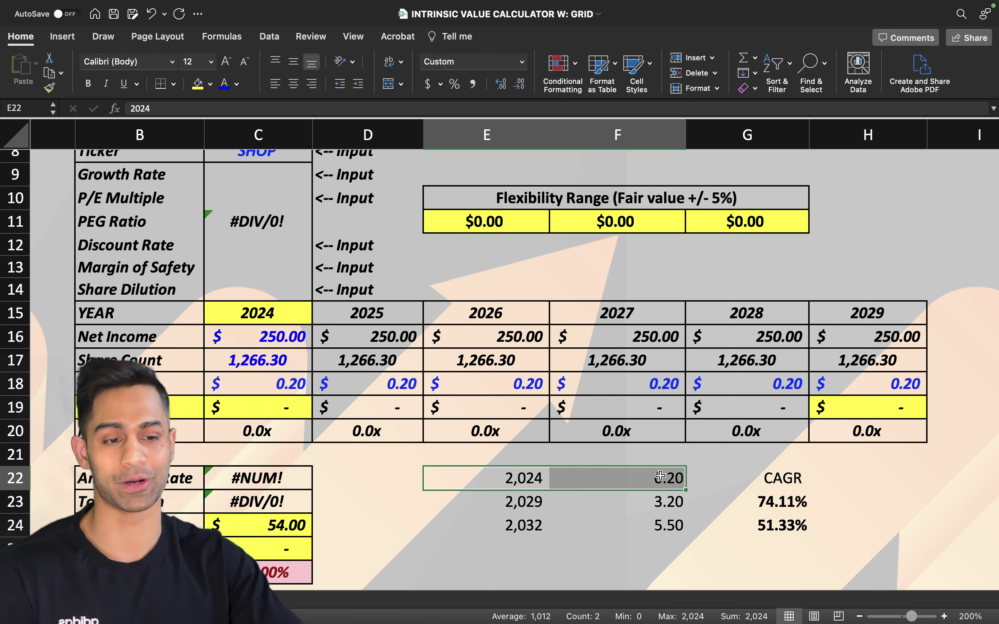
Check the consensus EPS estimates page and enter a trial growth rate of 50% for SHOP
left_click(287, 182)
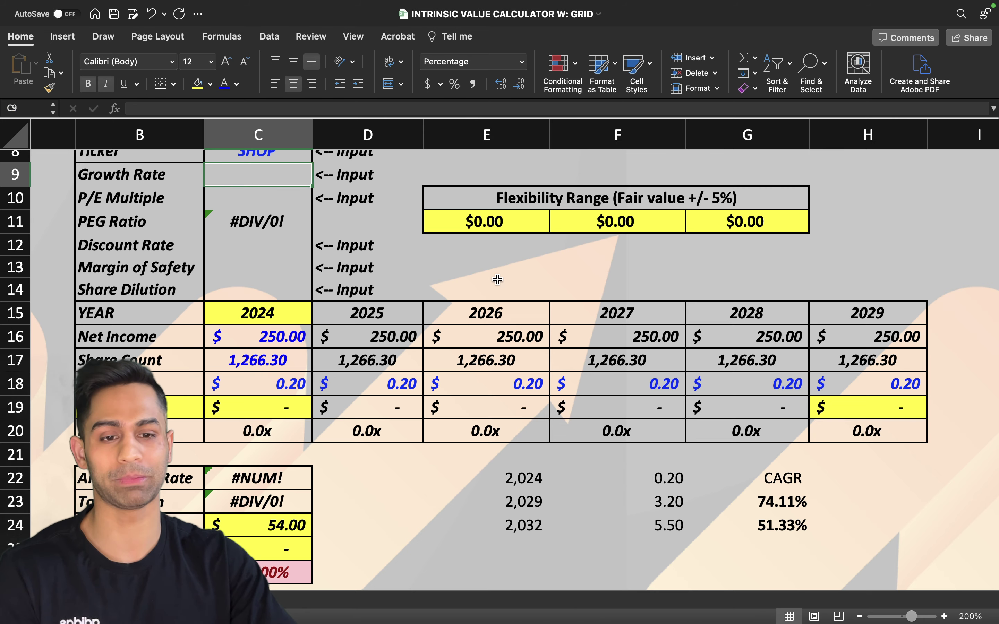
key("ctrl+Left")
key("ctrl+Left")
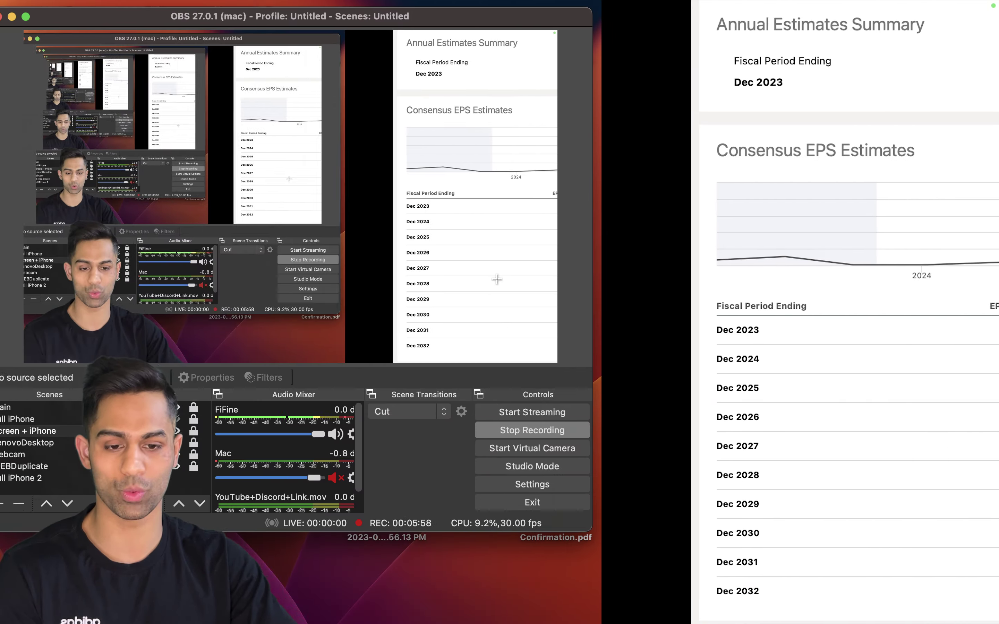
key("ctrl+Right")
key("ctrl+Right")
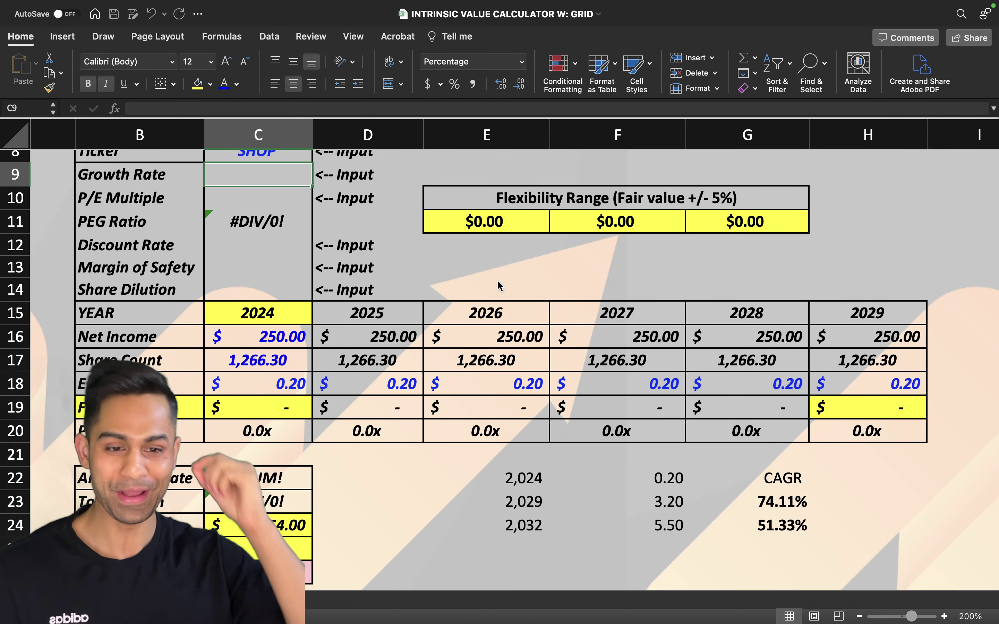
type("50")
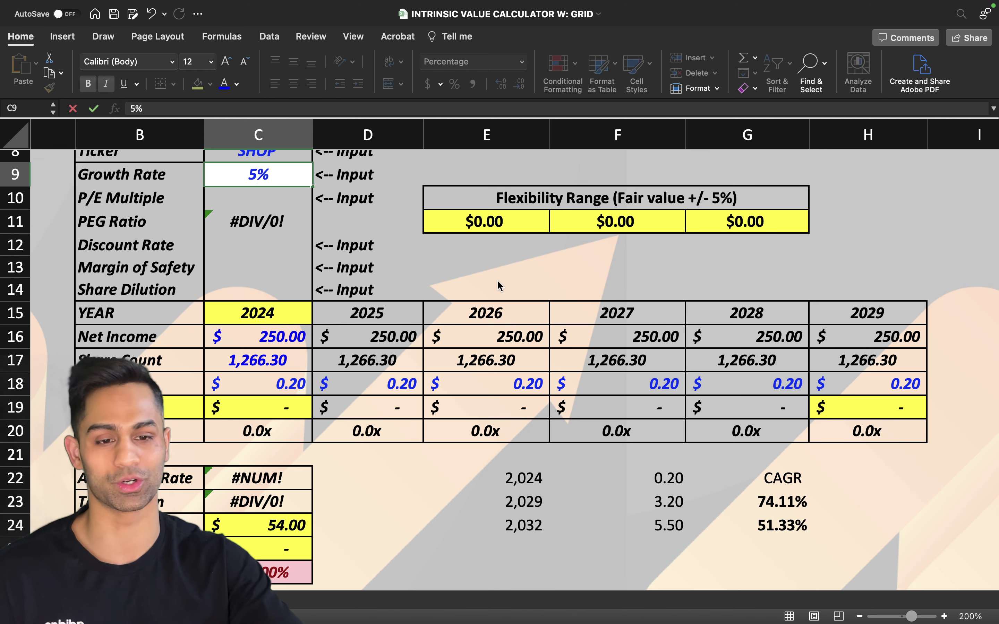
key("Return")
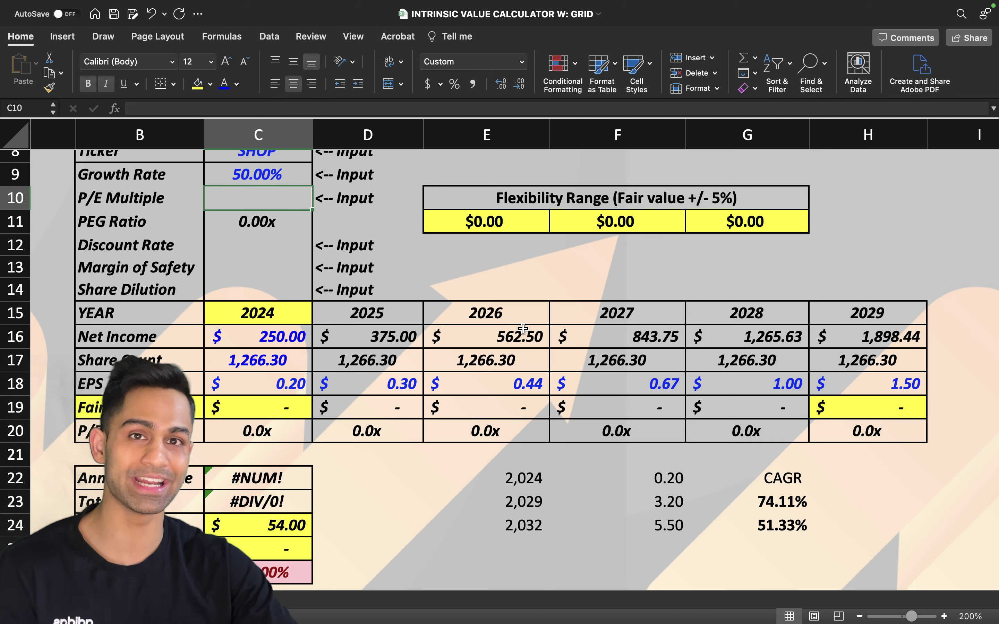
Try a growth rate of 75% and inspect the projected 2029 EPS
scroll(522, 328, "up", 1)
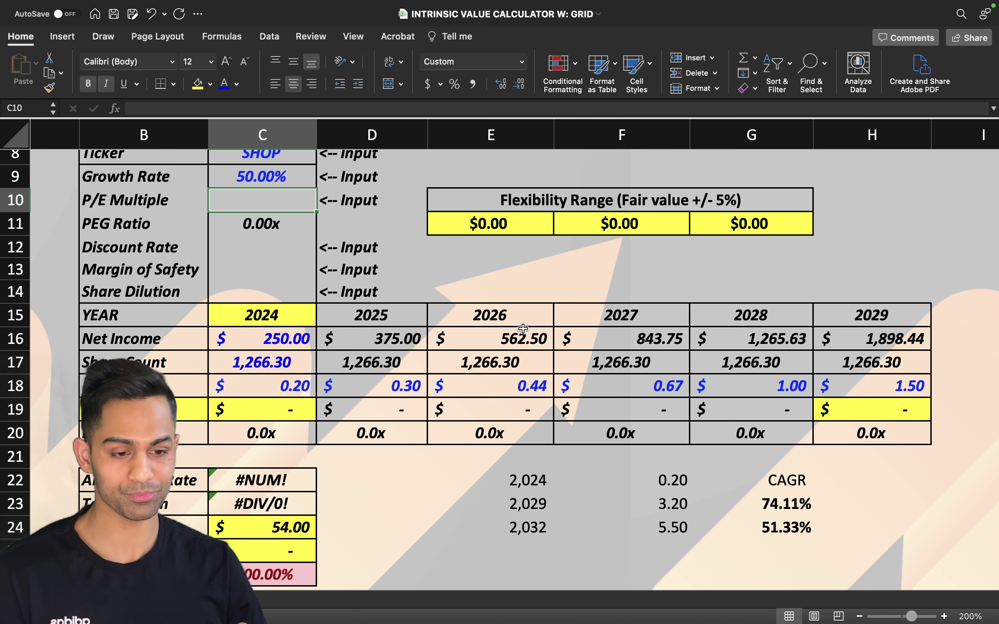
left_click(278, 178)
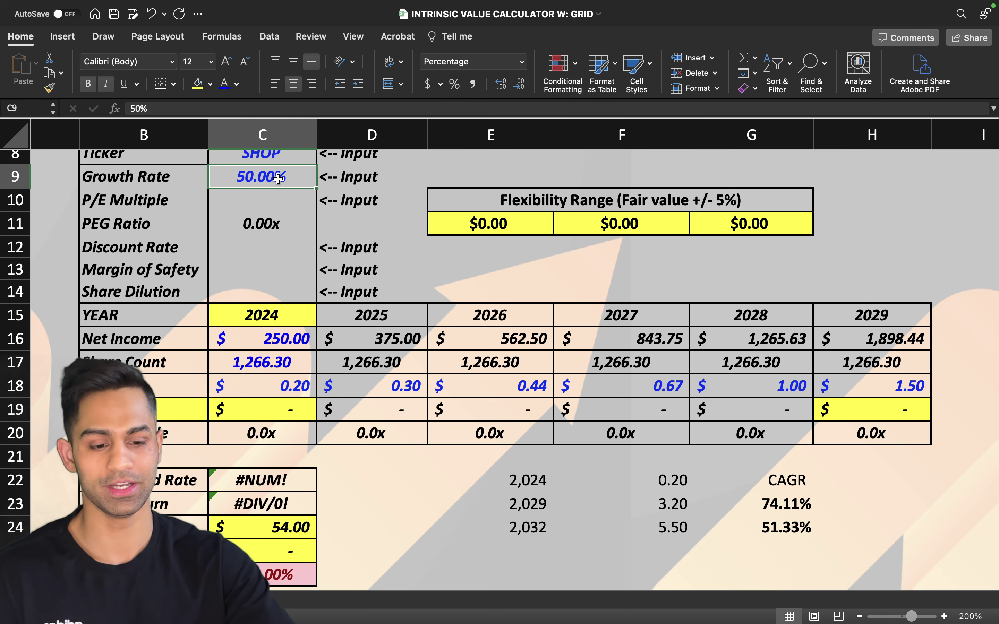
type("75")
key("Return")
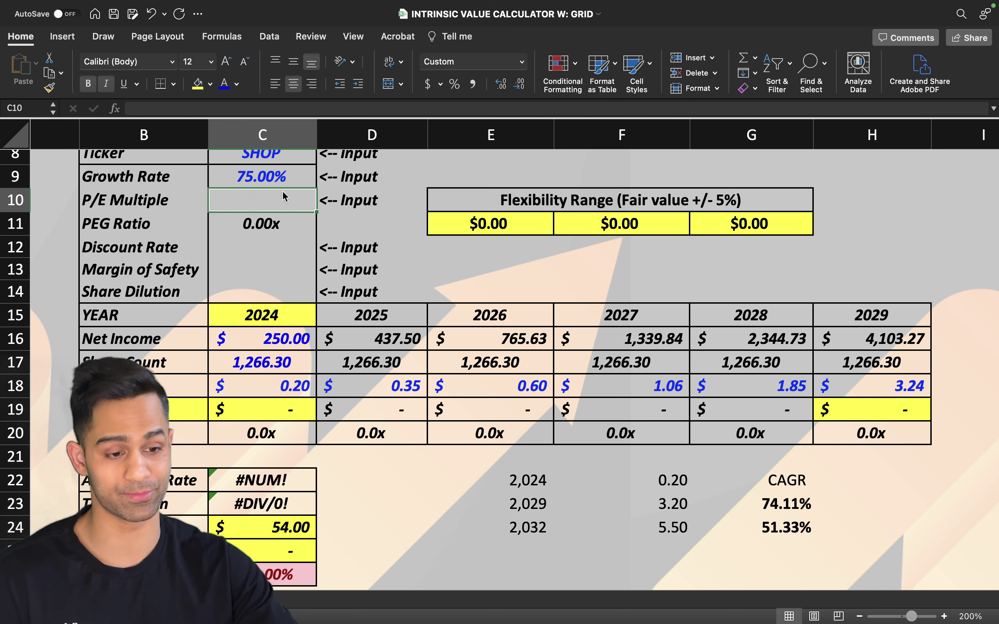
left_click(869, 393)
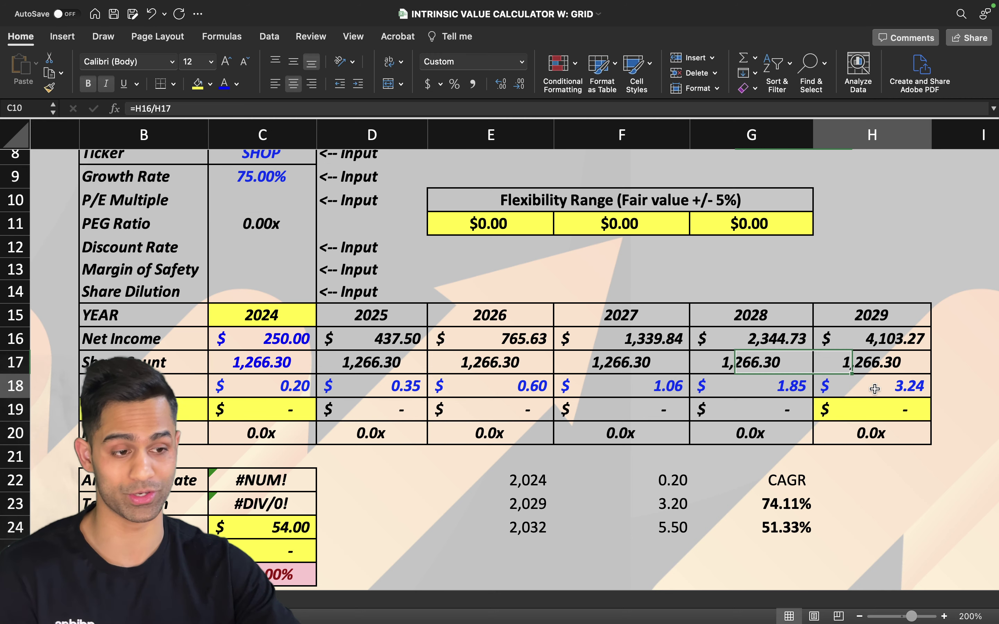
Set the SHOP growth rate to 60%
left_click(306, 186)
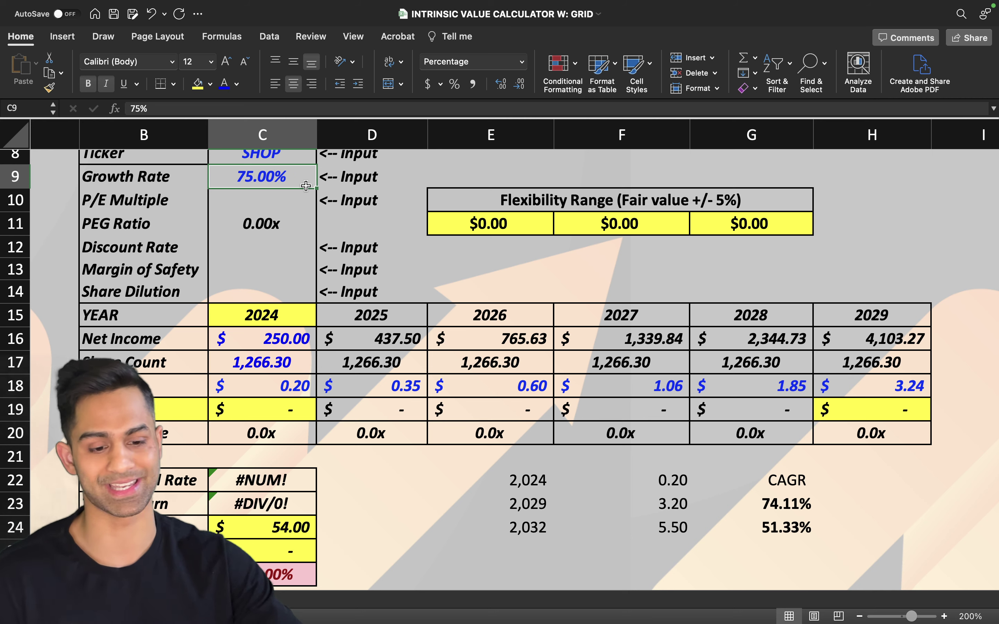
type("60")
key("Return")
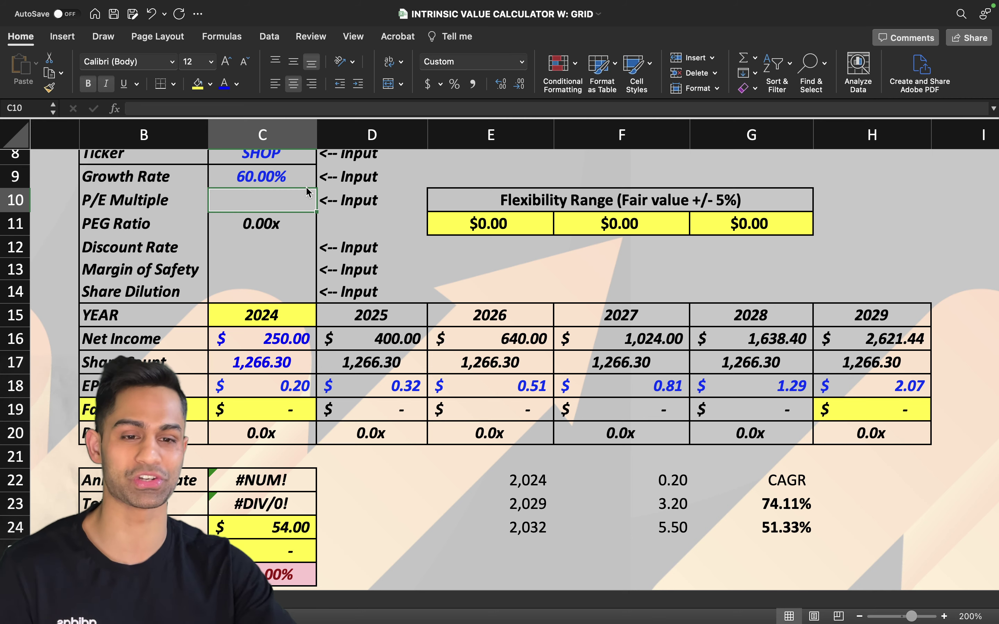
Enter a discount rate of 12%, a margin of safety of 10% and a share dilution of 5%
scroll(310, 198, "up", 1)
scroll(310, 198, "left", 1)
scroll(314, 206, "up", 1)
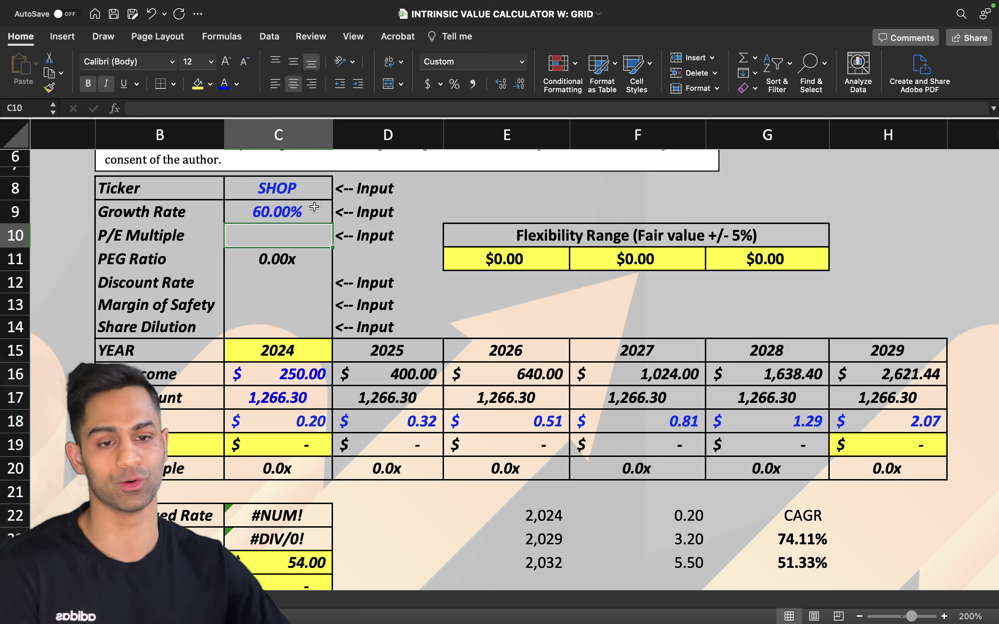
left_click(293, 220)
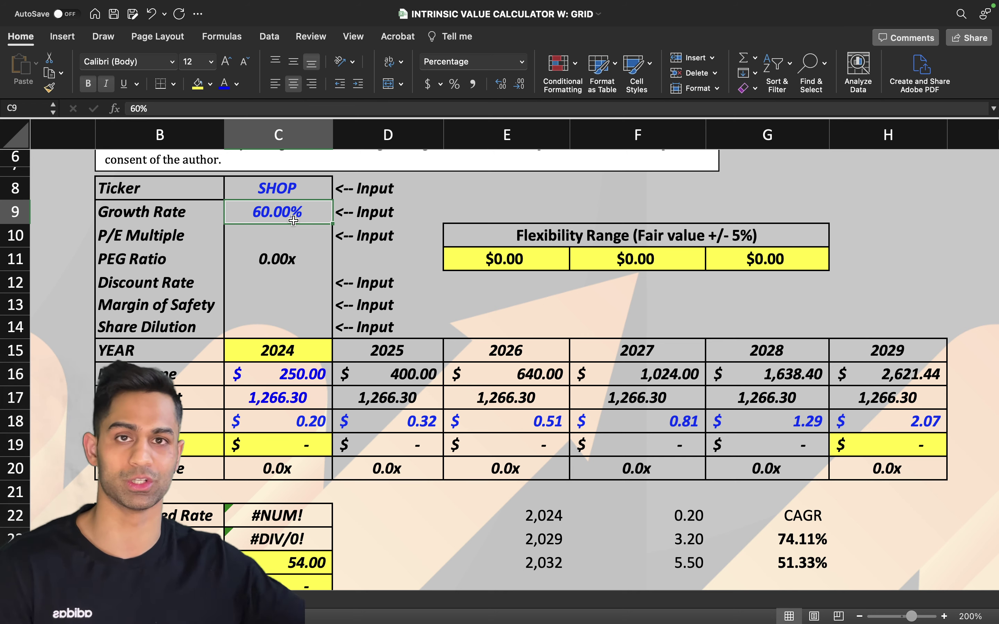
left_click(293, 279)
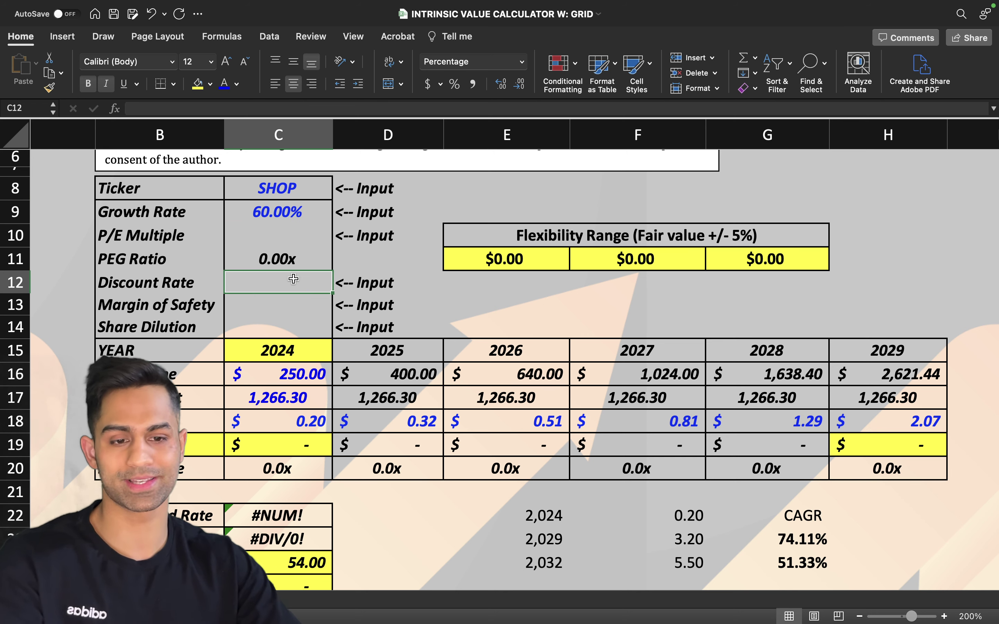
type("12")
key("Return")
type("10")
key("Return")
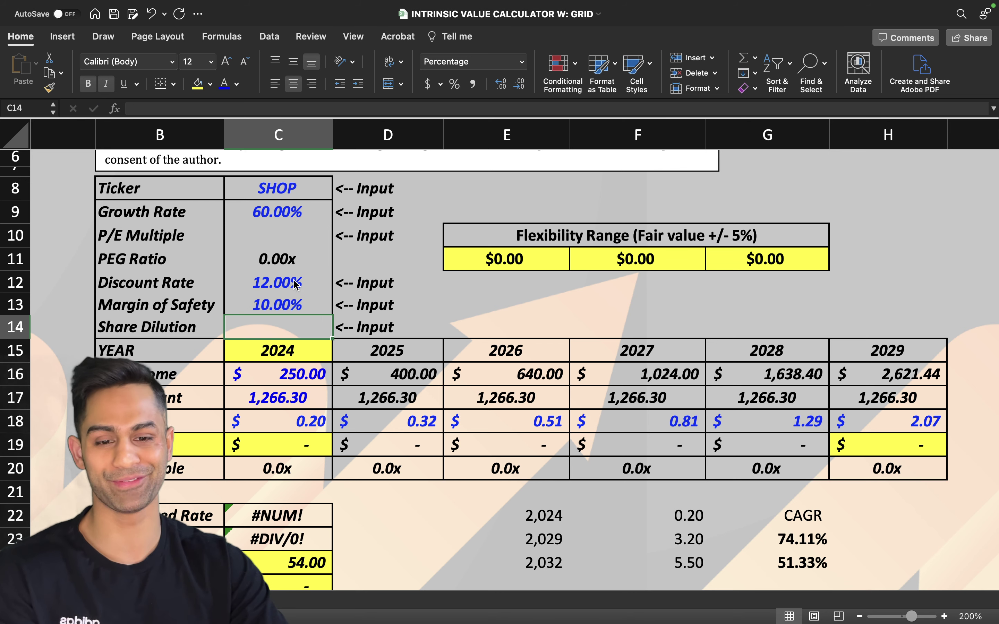
type("5")
key("Return")
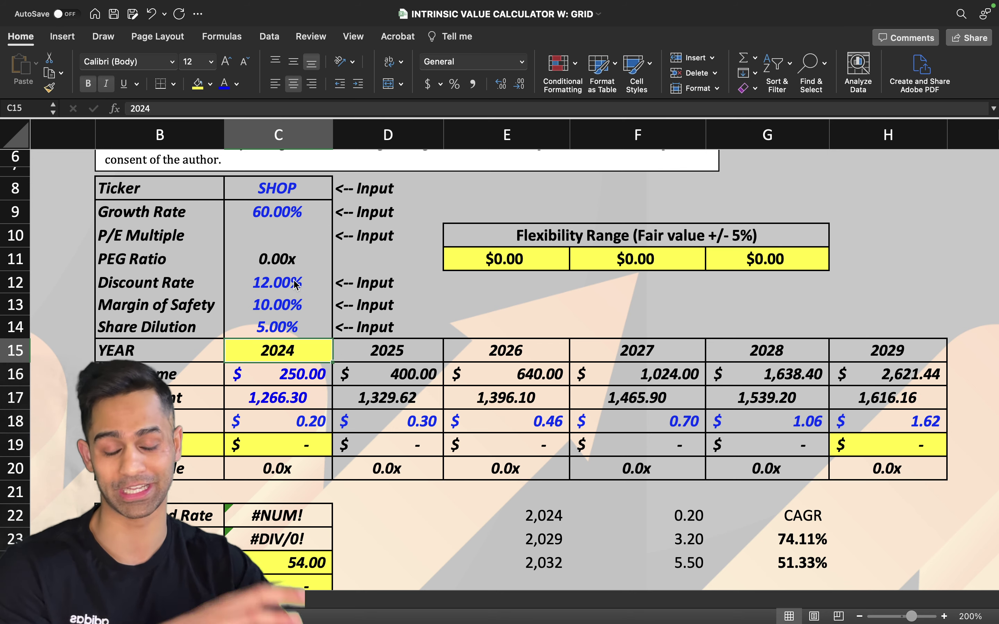
Set the P/E multiple input to 40
left_click_drag(277, 227, 108, 234)
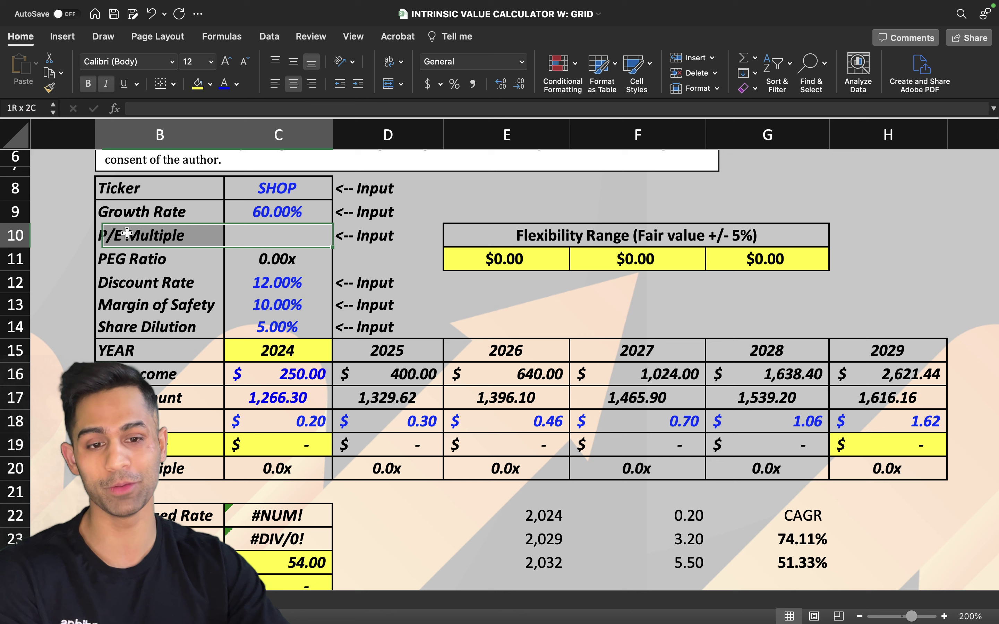
left_click(145, 235)
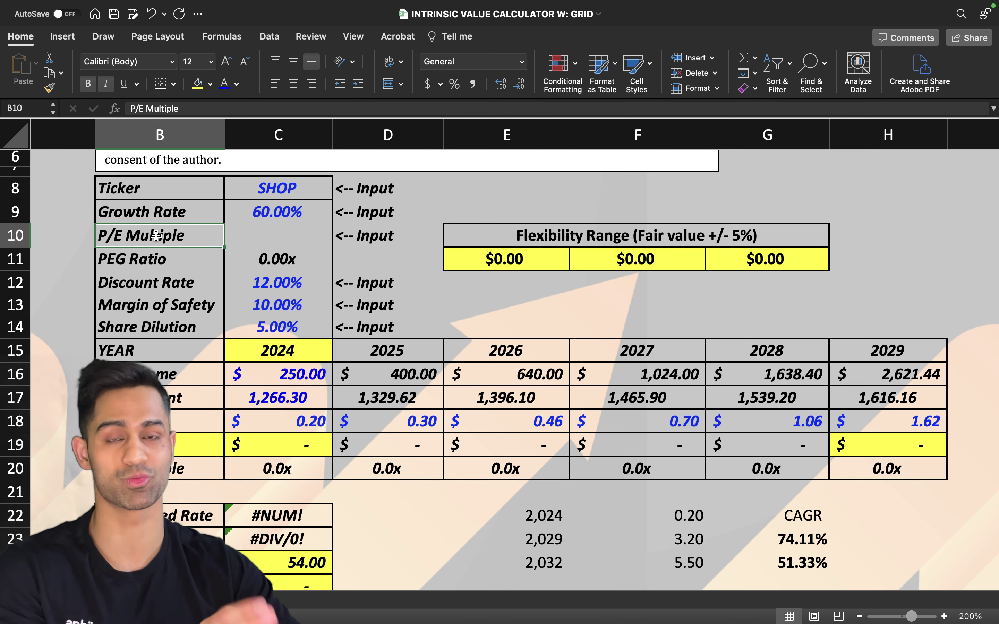
key("Right")
type("40")
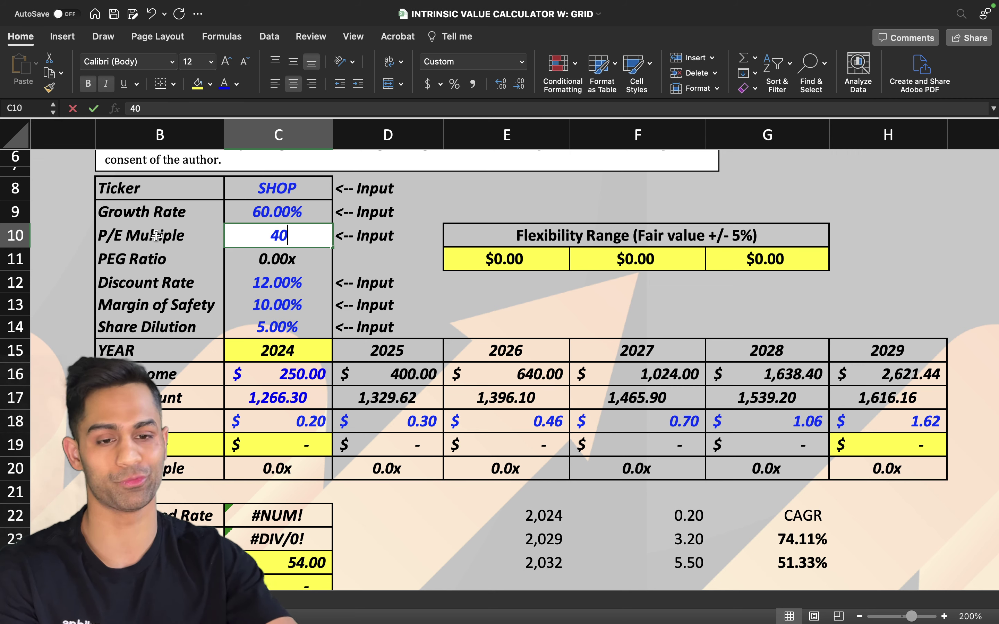
key("Return")
Compare the calculated 2024 fair value with the market price and check the SHOP price chart in TradingView
scroll(156, 368, "down", 3)
scroll(155, 367, "left", 1)
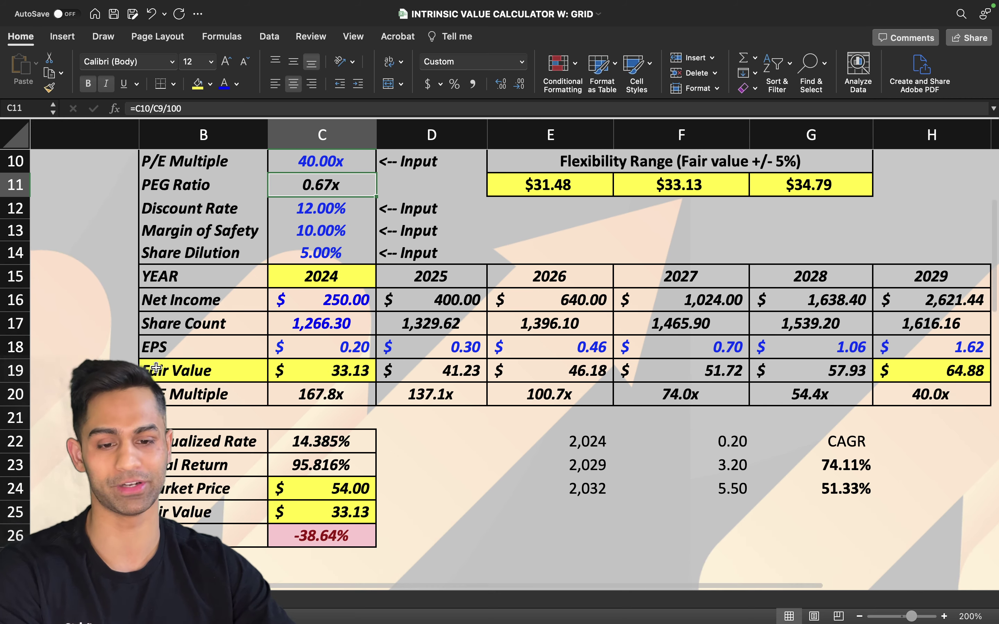
left_click_drag(165, 366, 344, 364)
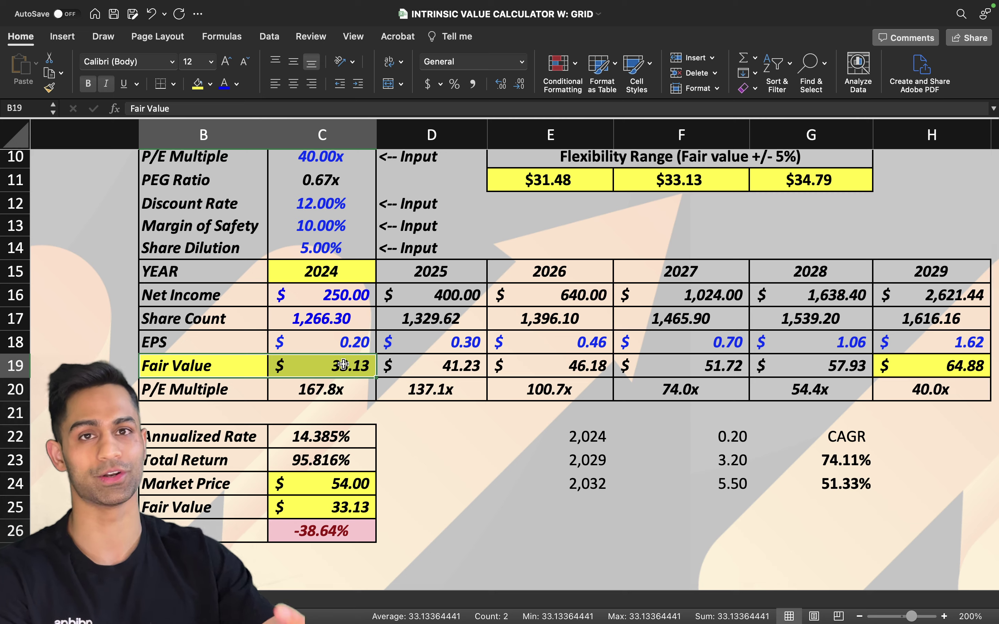
left_click_drag(227, 483, 322, 483)
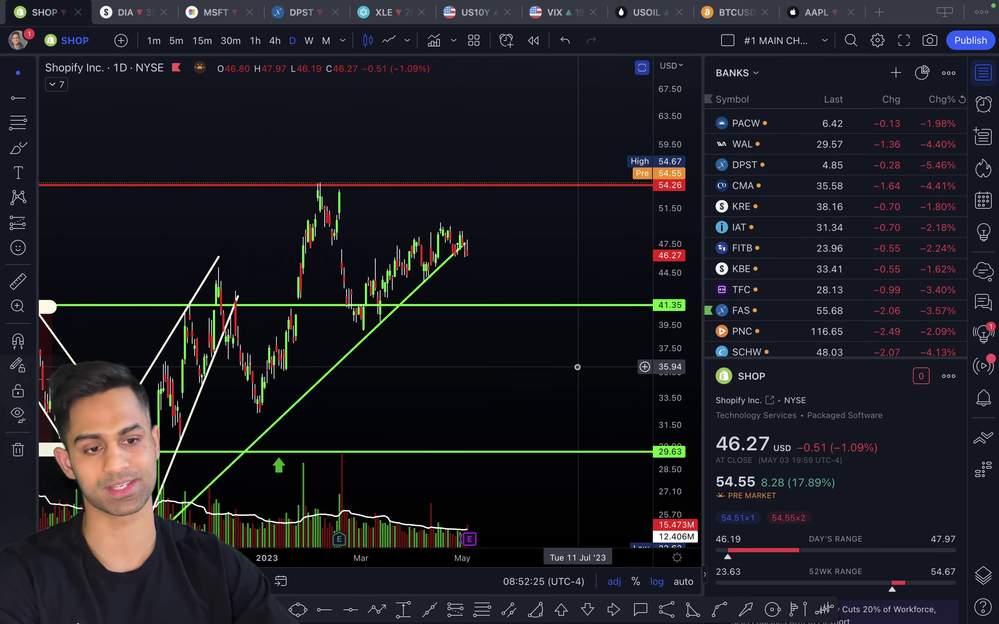
scroll(535, 385, "left", 3)
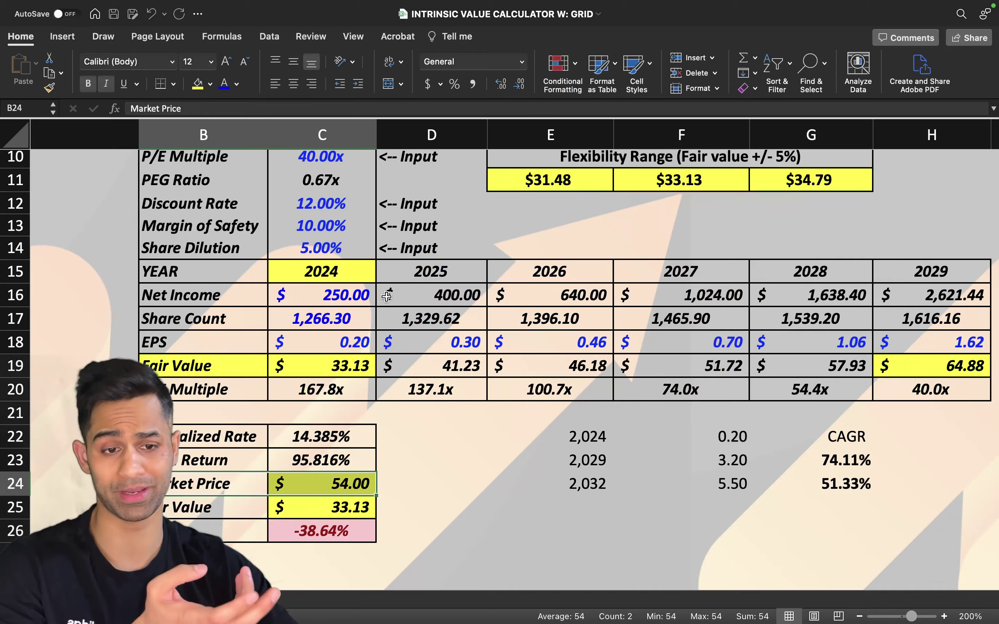
Set the SHOP growth rate to 74% and check the recalculated fair value against the market price
scroll(593, 296, "up", 2)
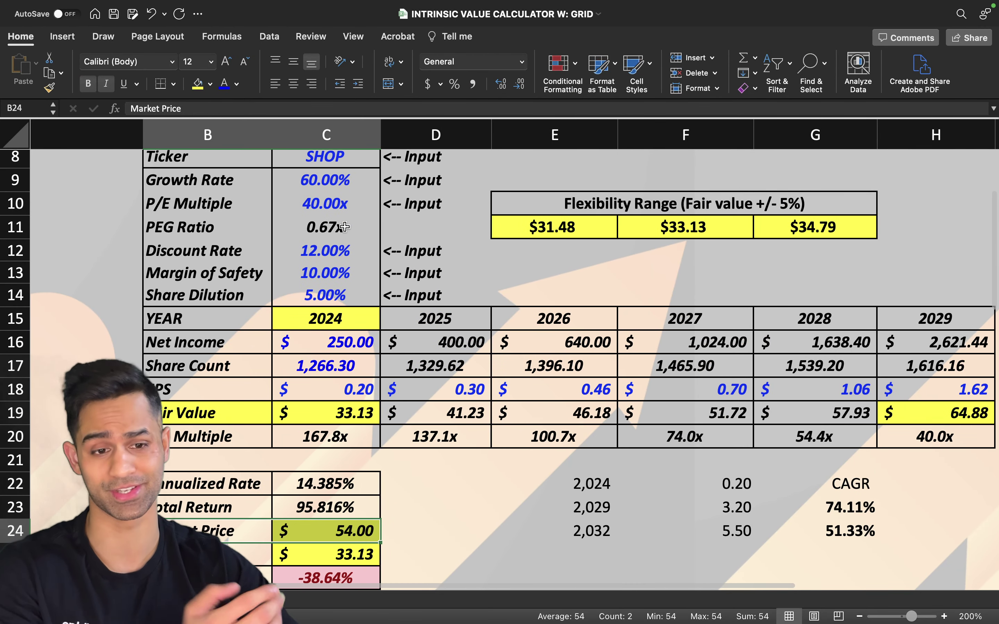
left_click_drag(367, 179, 364, 203)
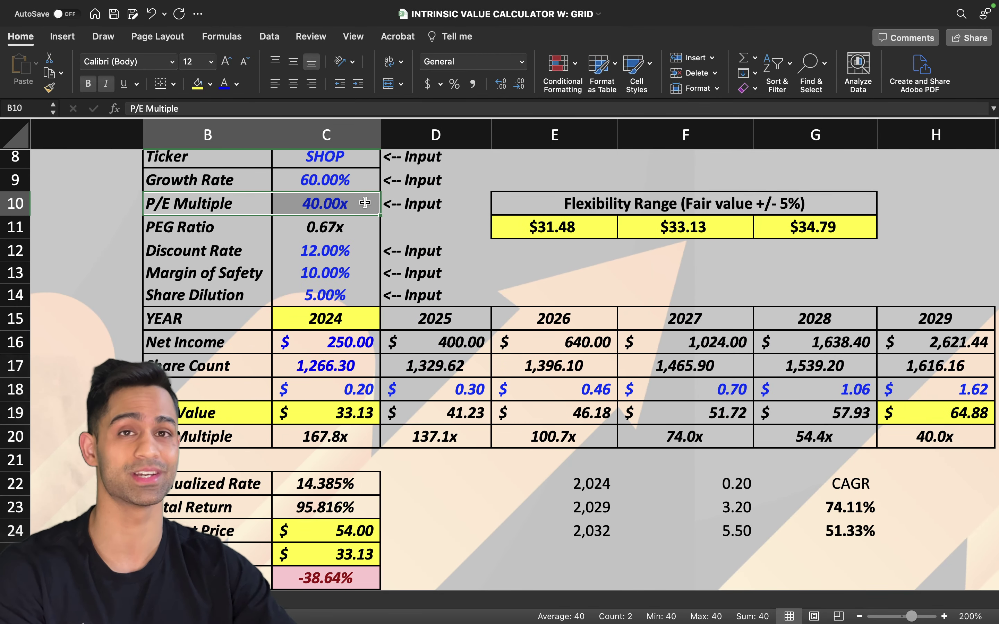
left_click(365, 202)
scroll(364, 202, "right", 1)
left_click(339, 171)
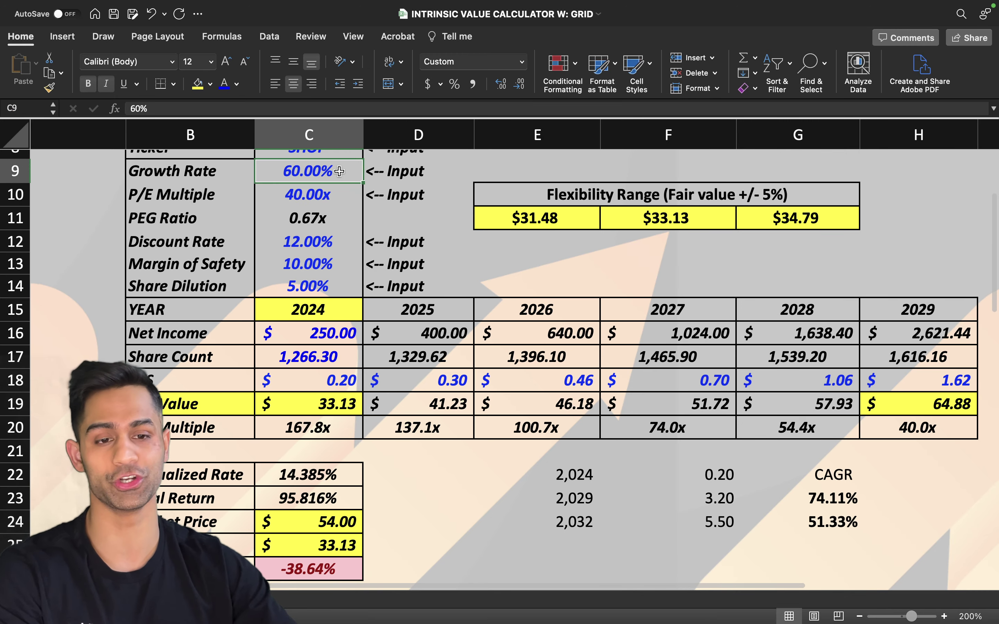
type("74")
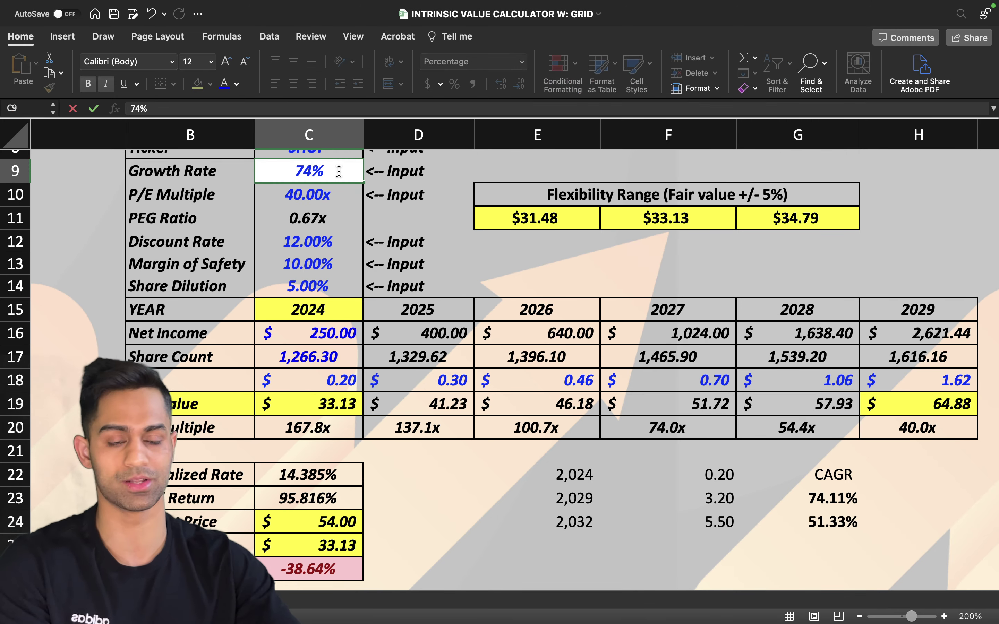
key("Return")
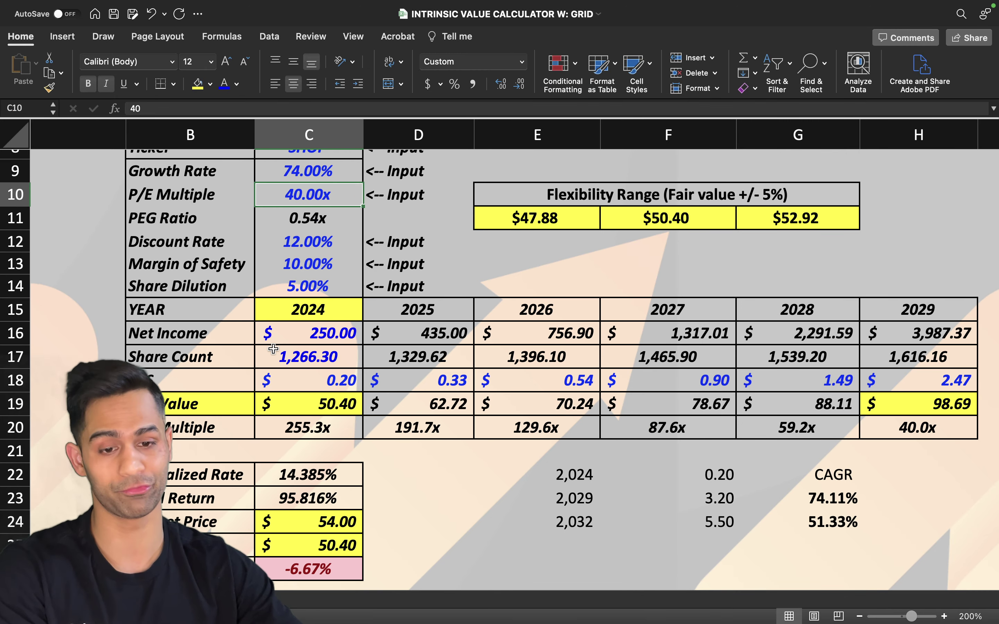
left_click(216, 398)
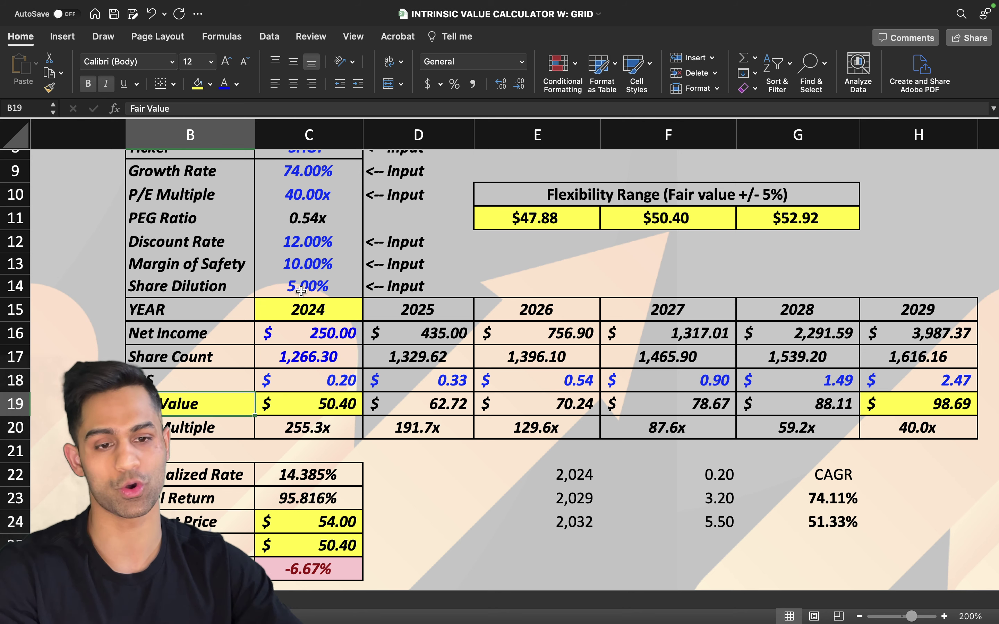
Set the SHOP growth rate back to 60%
left_click(305, 174)
type("60")
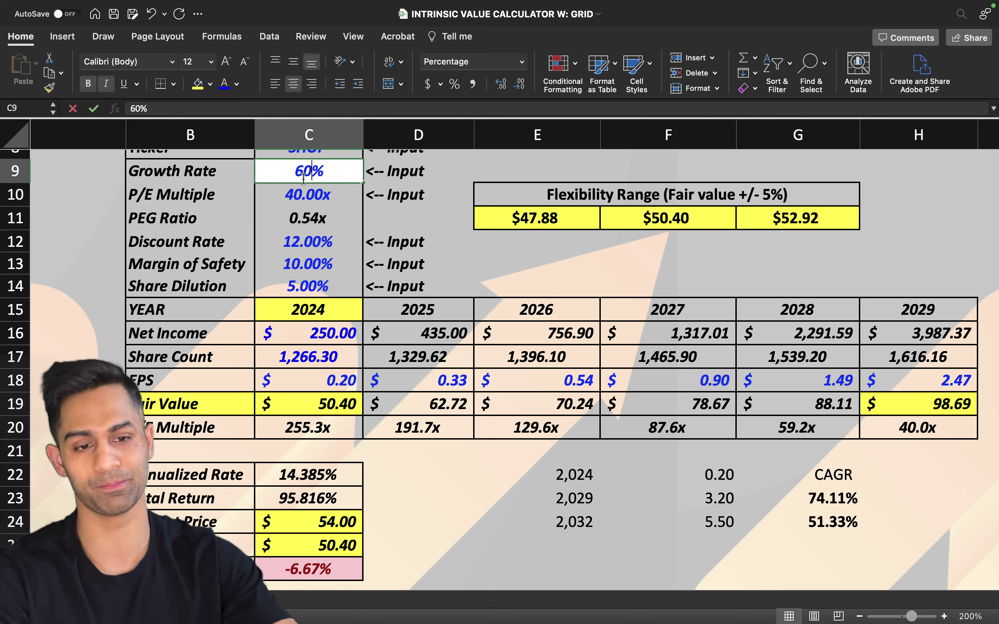
key("Return")
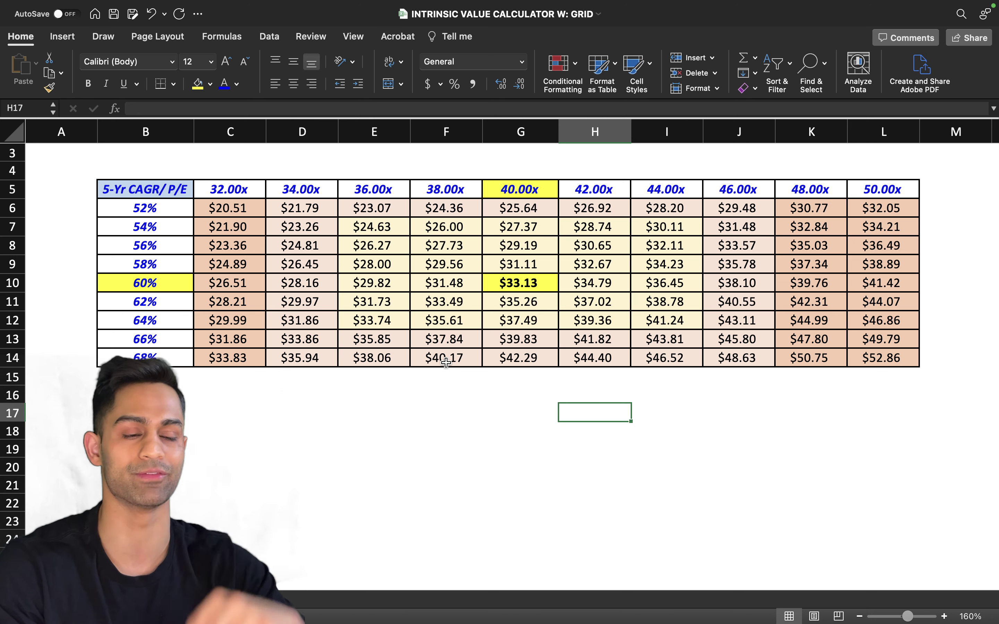
Examine the fair value in the 5-Yr CAGR/P/E grid where 60% growth meets the 40x multiple
left_click(519, 278)
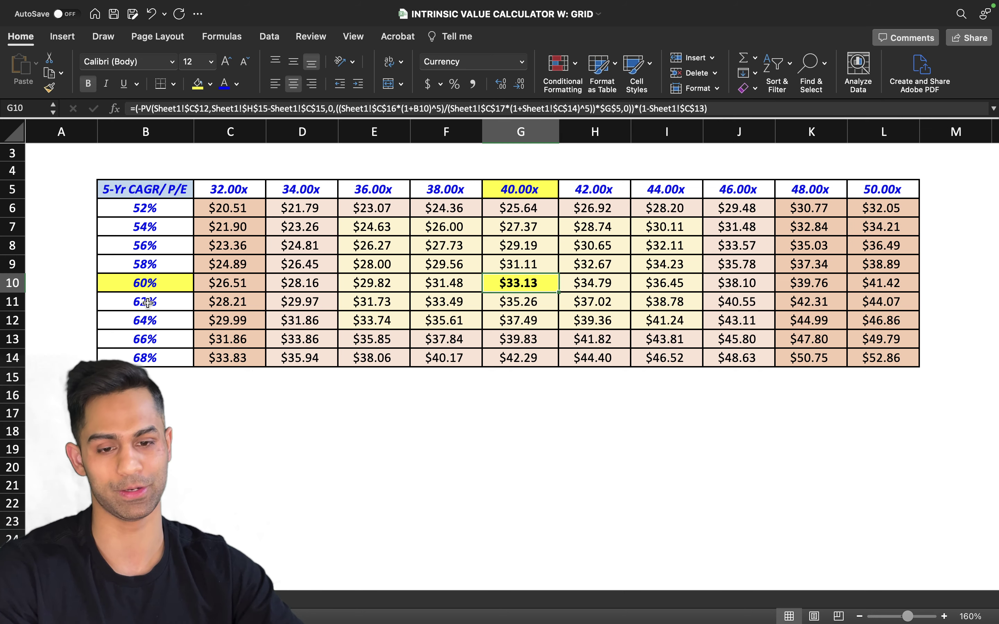
left_click_drag(146, 284, 465, 282)
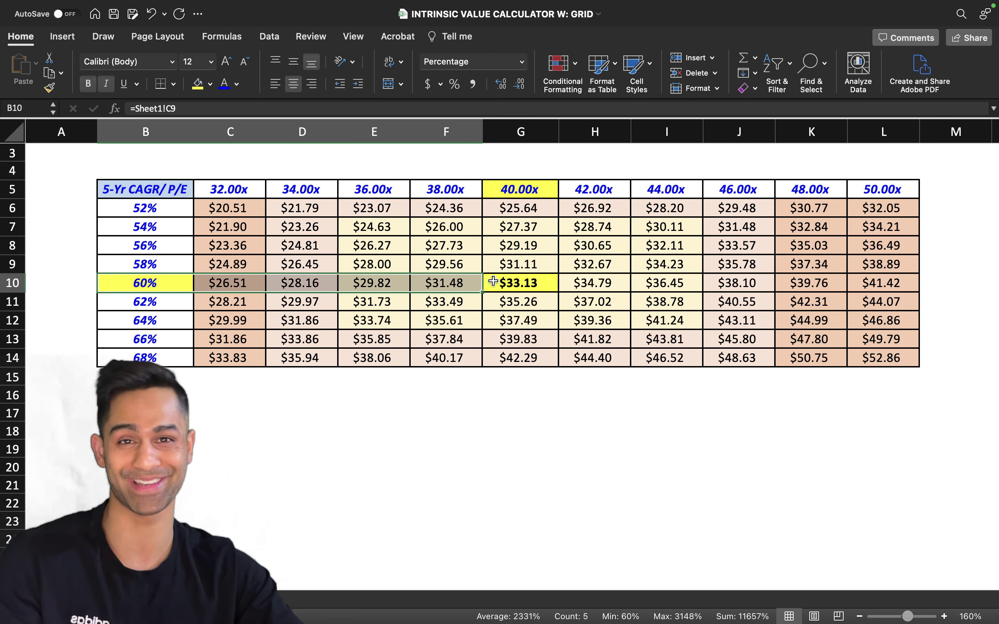
left_click(519, 282)
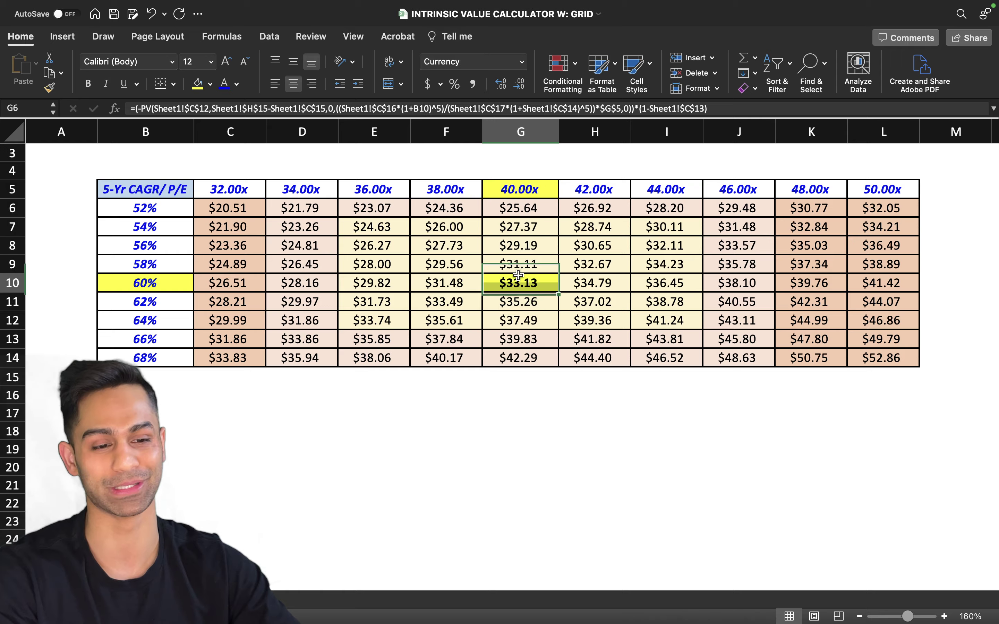
Switch to the SHOP daily chart in TradingView and examine the price against the trendline and the horizontal support and resistance levels
key("ctrl+Right")
key("ctrl+Right")
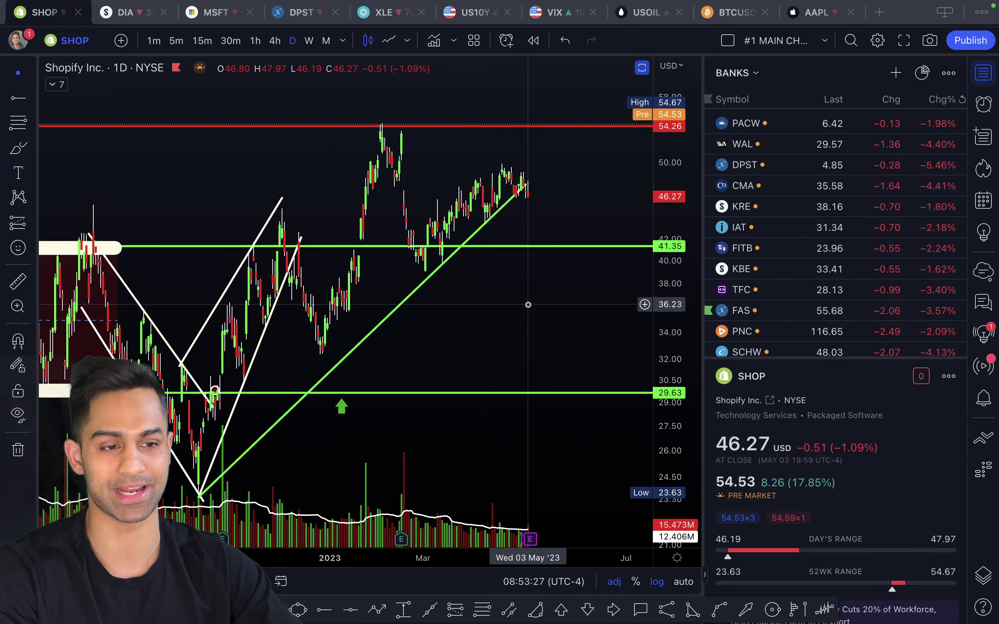
left_click_drag(667, 150, 550, 172)
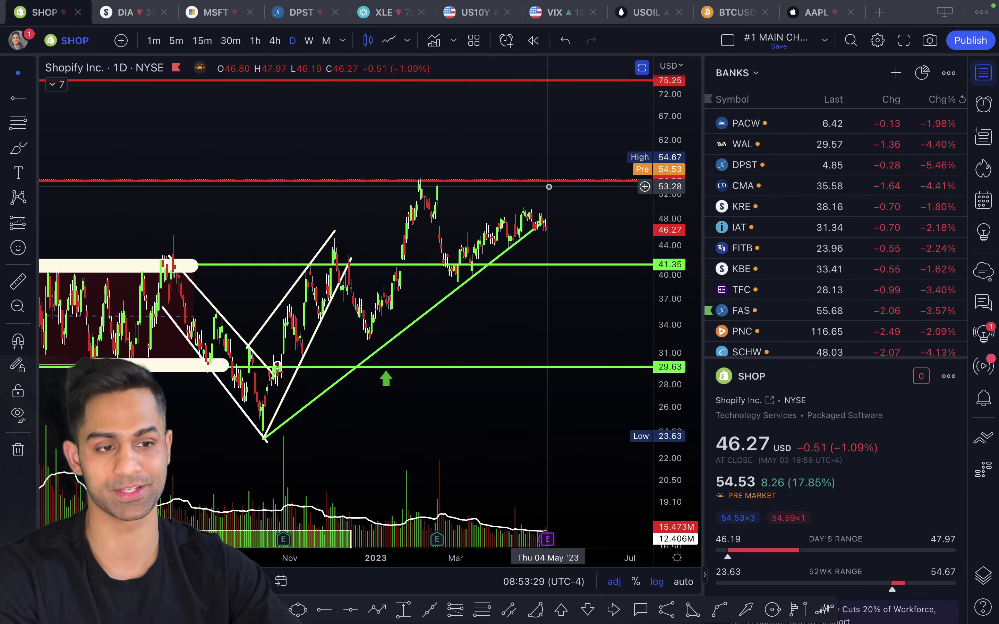
scroll(549, 186, "down", 3)
scroll(549, 186, "up", 5)
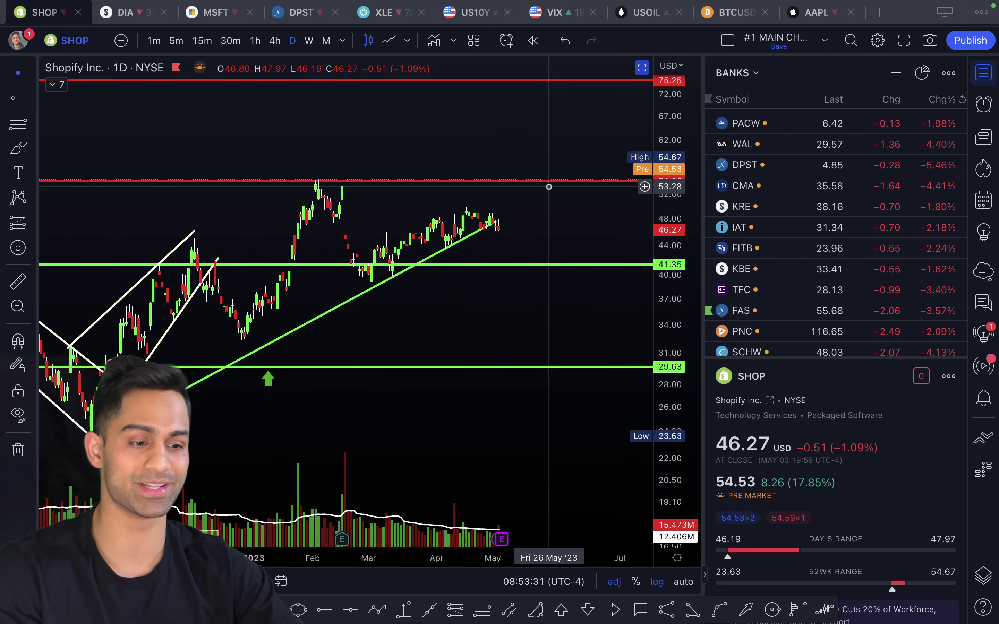
left_click_drag(549, 186, 544, 249)
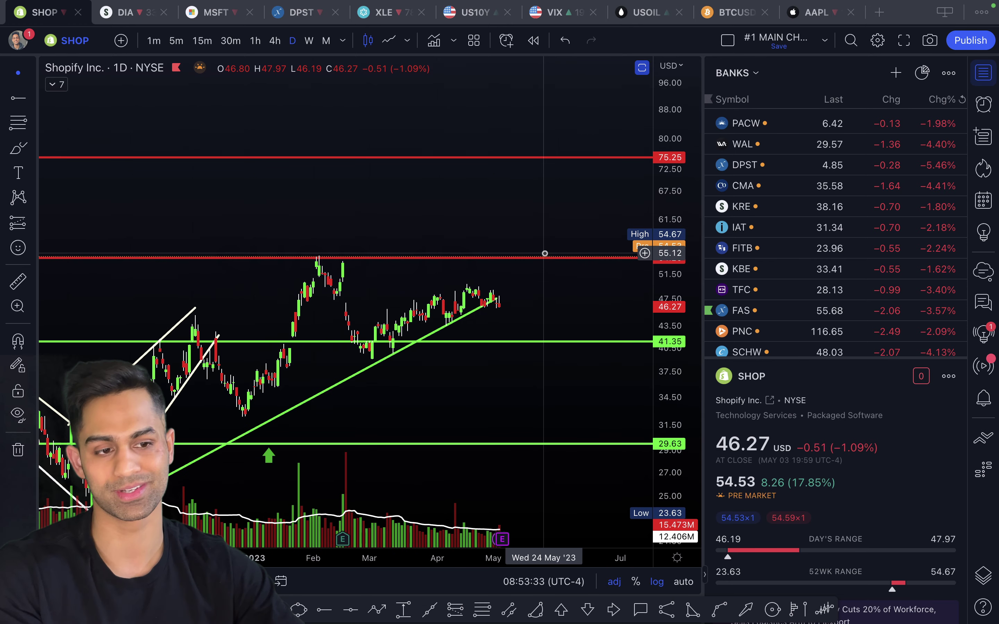
left_click_drag(533, 158, 504, 158)
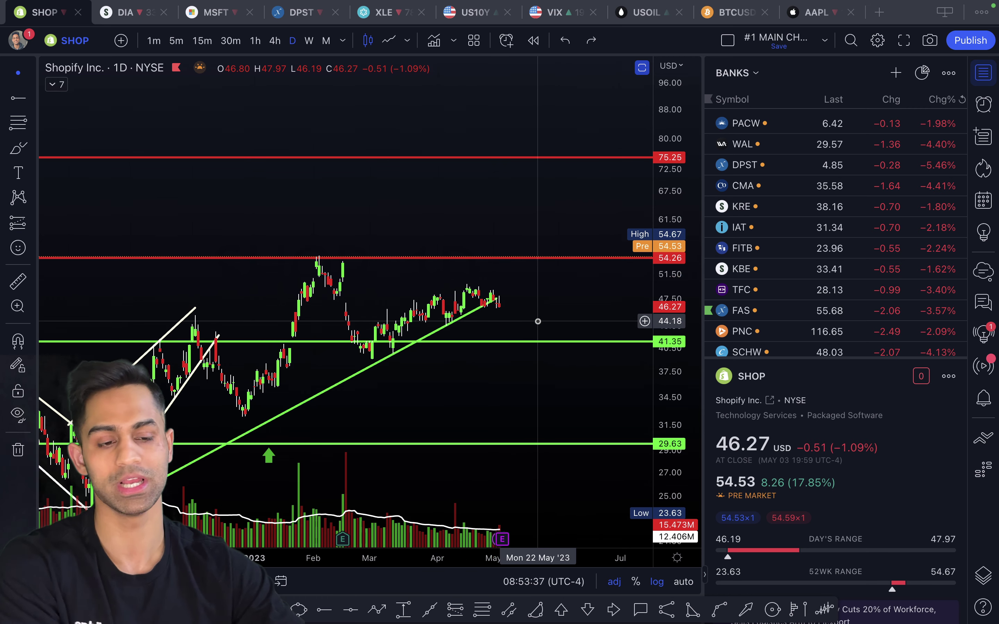
left_click_drag(539, 368, 563, 287)
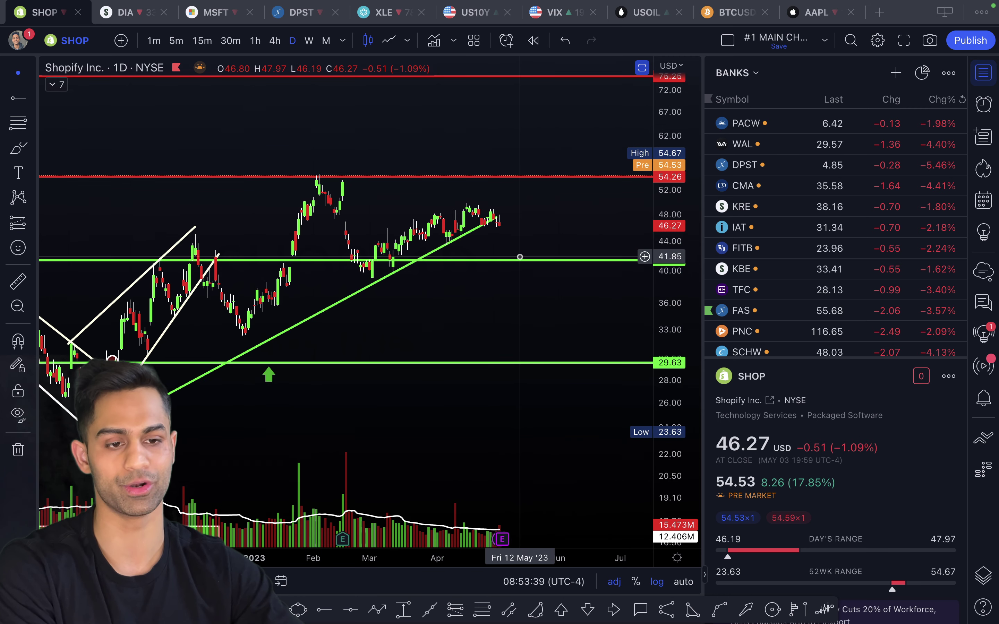
mouse_move(495, 363)
left_mouse_down()
mouse_move(494, 285)
mouse_move(568, 286)
mouse_move(520, 358)
mouse_move(555, 313)
left_mouse_up()
key("ctrl+z")
scroll(58, 295, "left", 5)
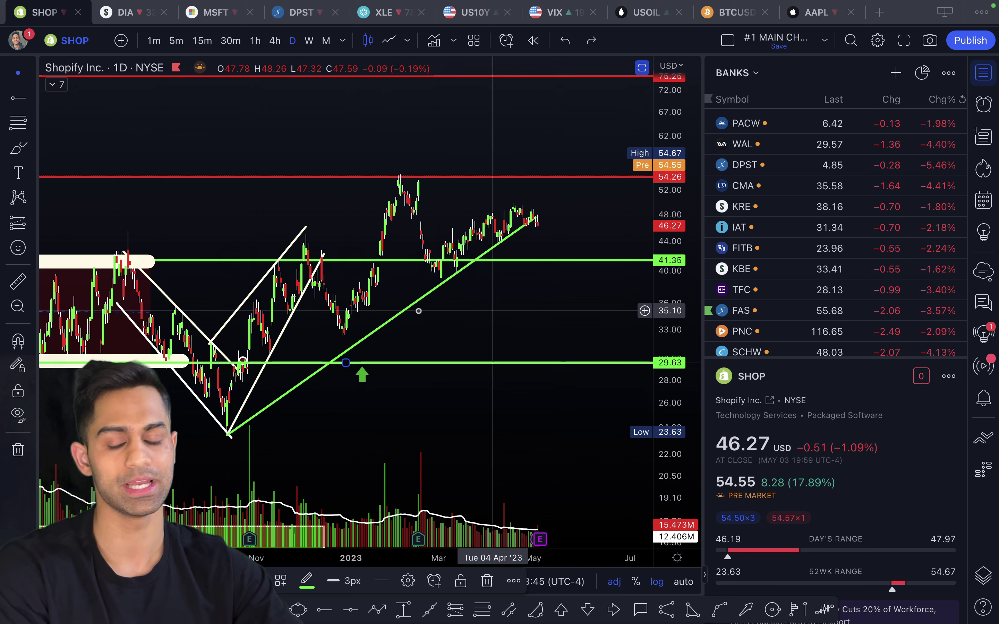
Measure the SHOP price move from the chart's low at the start of the green trendline up to the mid-February 2023 high
left_click(17, 281)
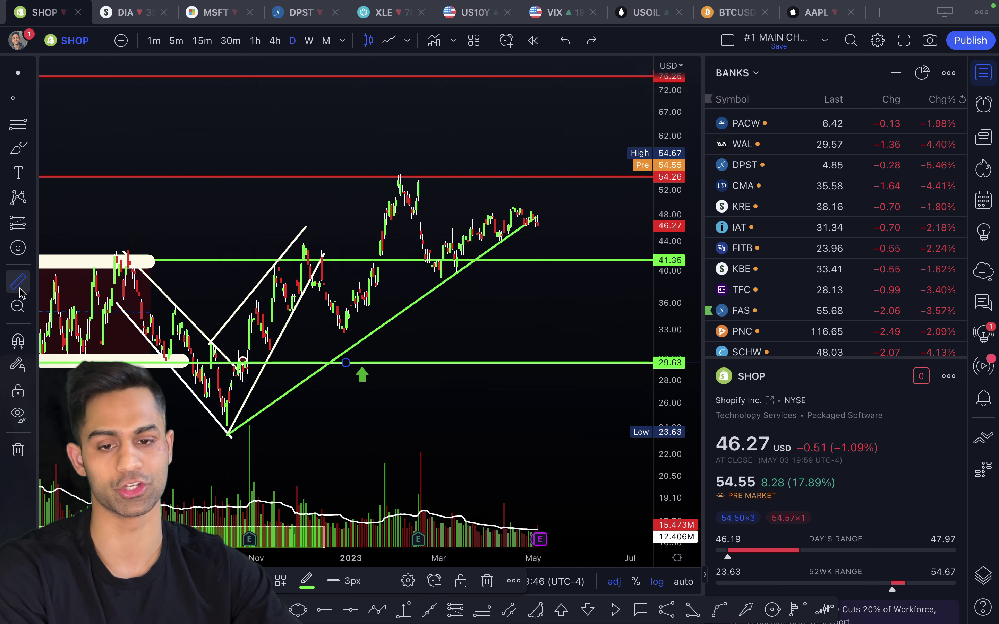
left_click(226, 435)
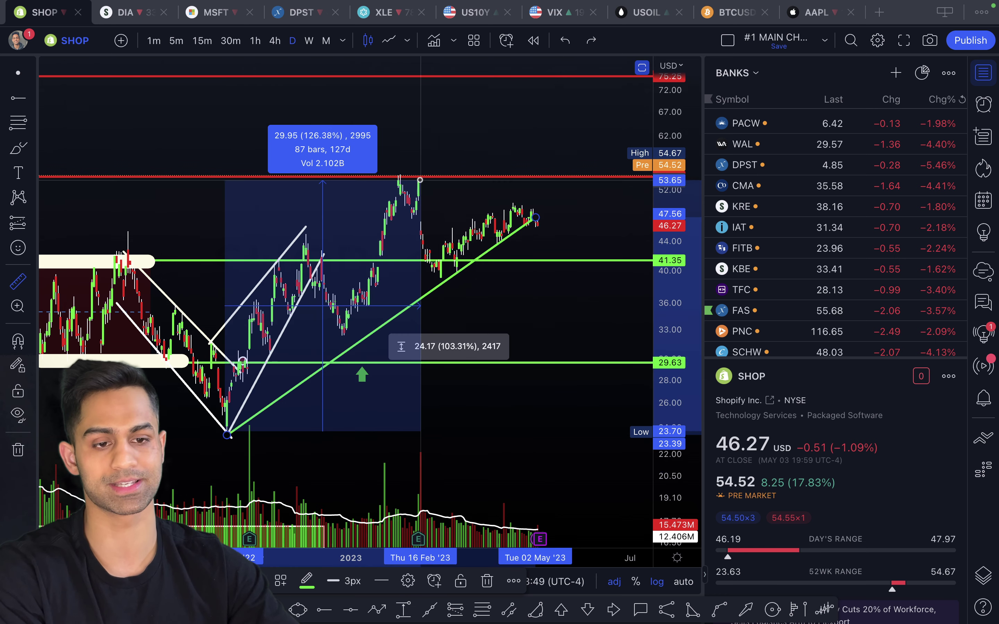
left_click(422, 182)
Review the SHOP performance figures and technicals gauge in the symbol details, and clear the measurement from the chart
scroll(852, 473, "down", 10)
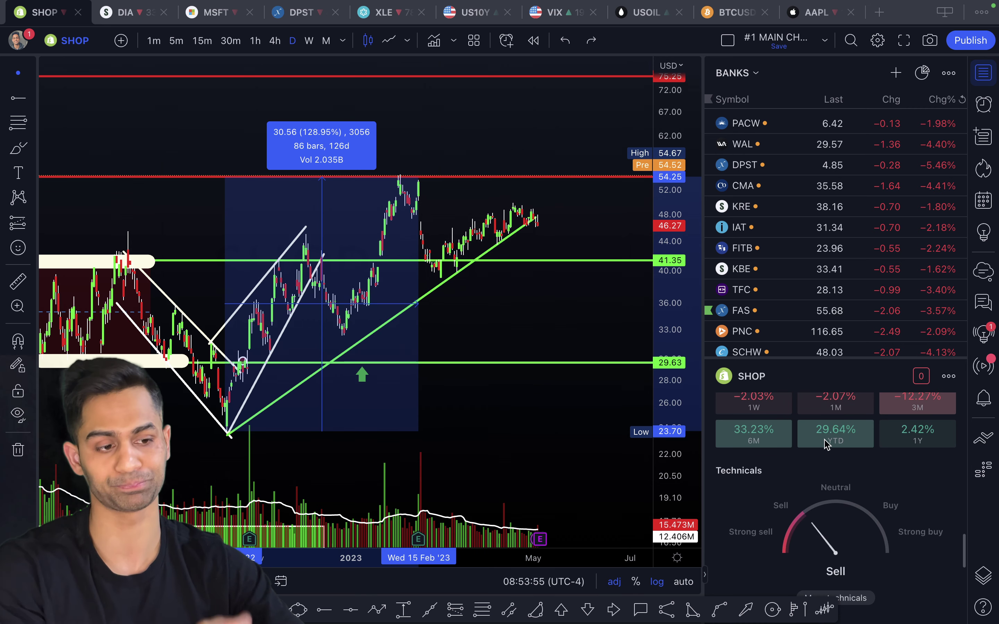
scroll(826, 444, "up", 10)
left_click(592, 284)
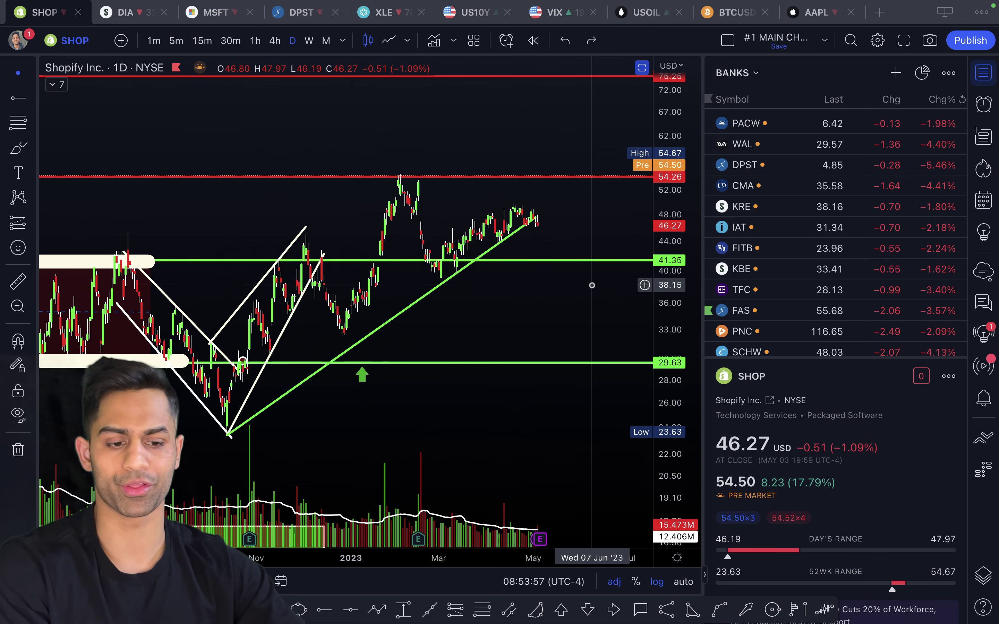